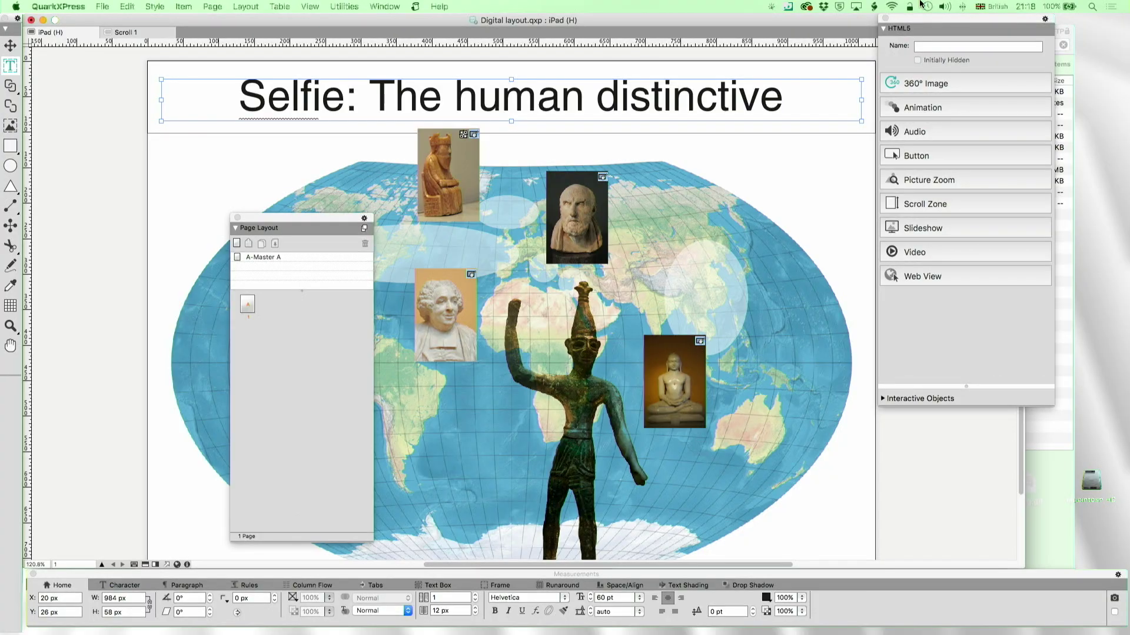
Dismiss the Time Machine backup menu and close the Page Layout palette.
left_click(922, 6)
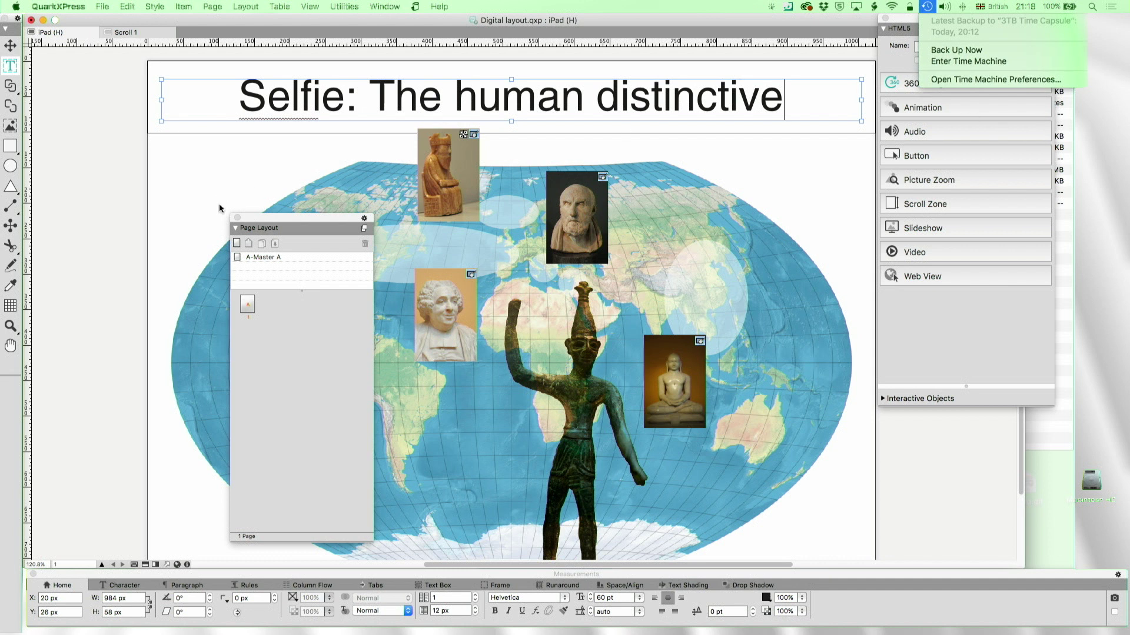
left_click(238, 218)
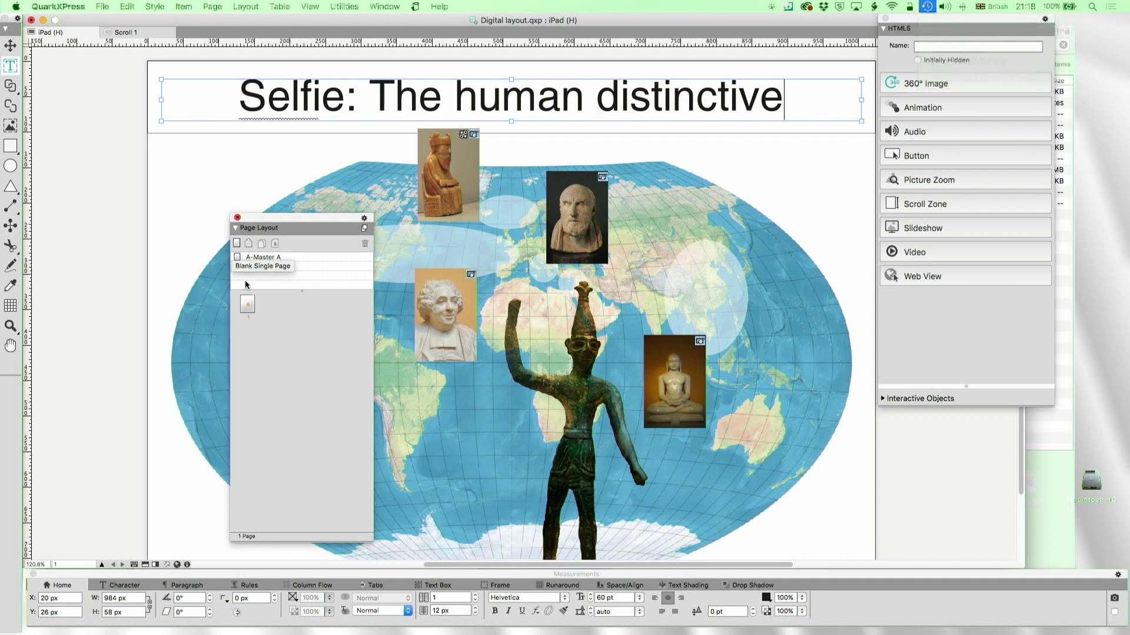
left_click(237, 218)
Draw a test box over the lower map, then undo it.
scroll(395, 348, "down", 3)
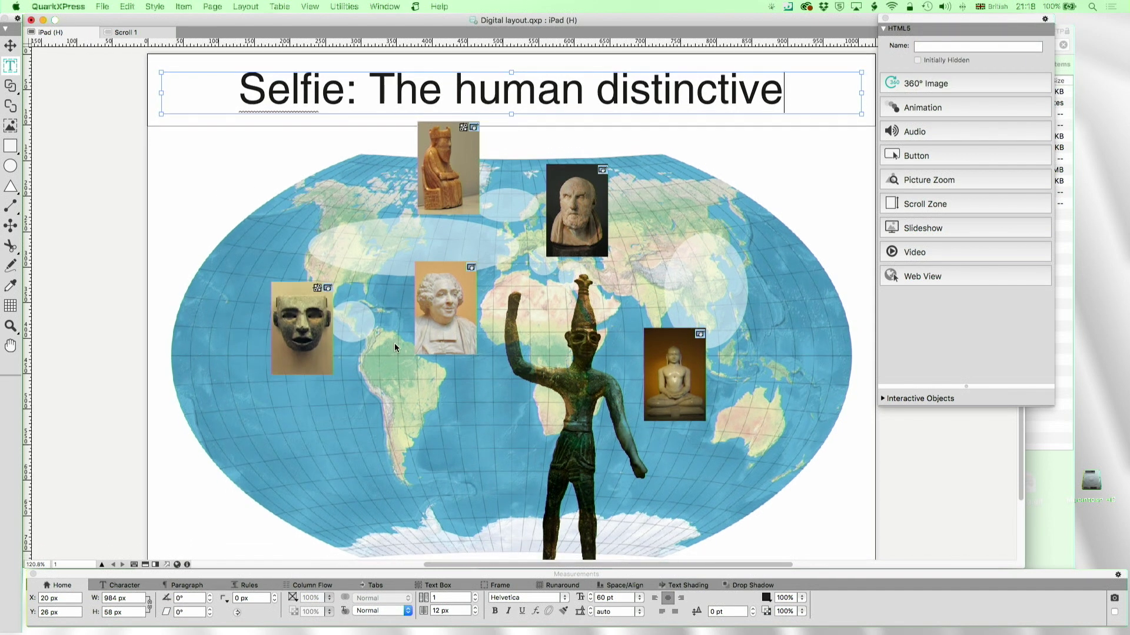
scroll(394, 344, "up", 3)
scroll(394, 343, "down", 3)
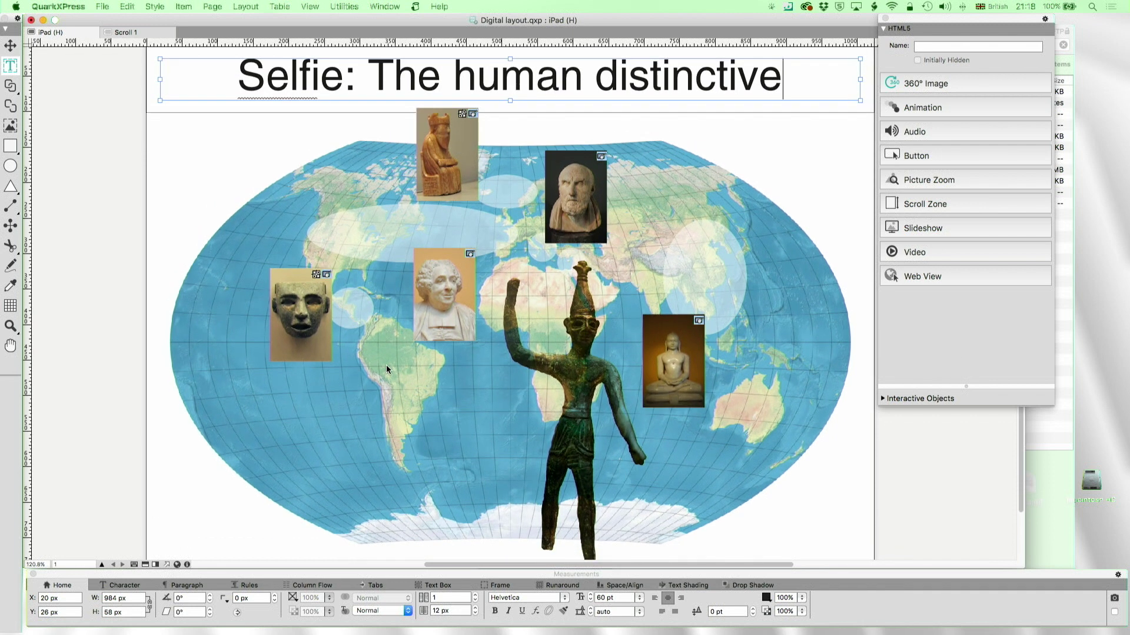
left_click_drag(386, 366, 587, 269)
key("super+z")
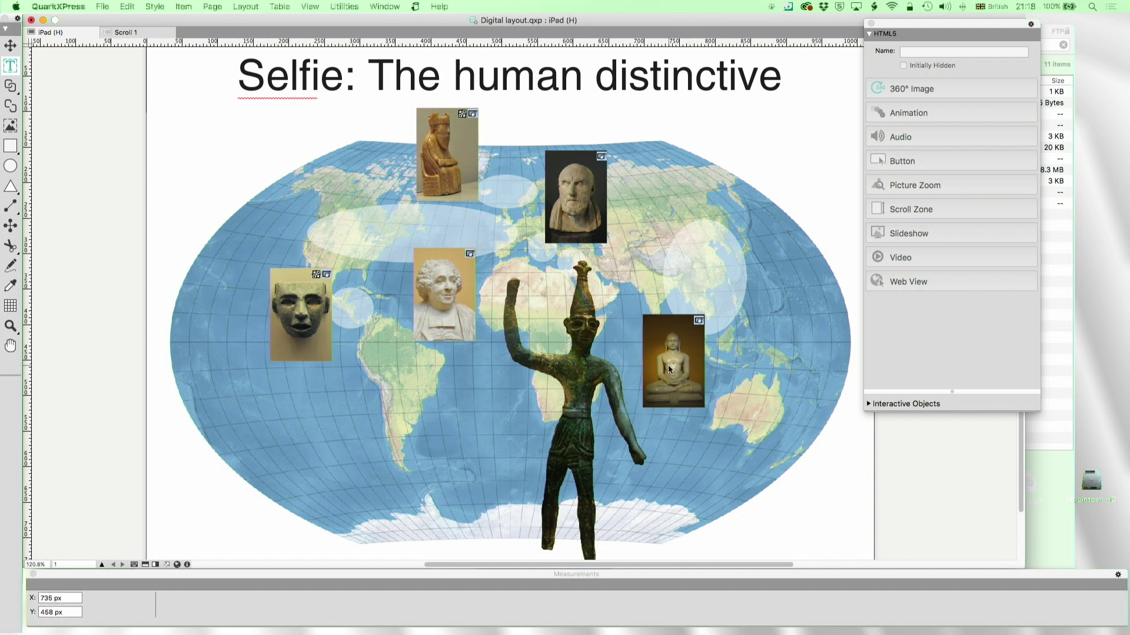
scroll(669, 365, "right", 2)
scroll(668, 369, "up", 5)
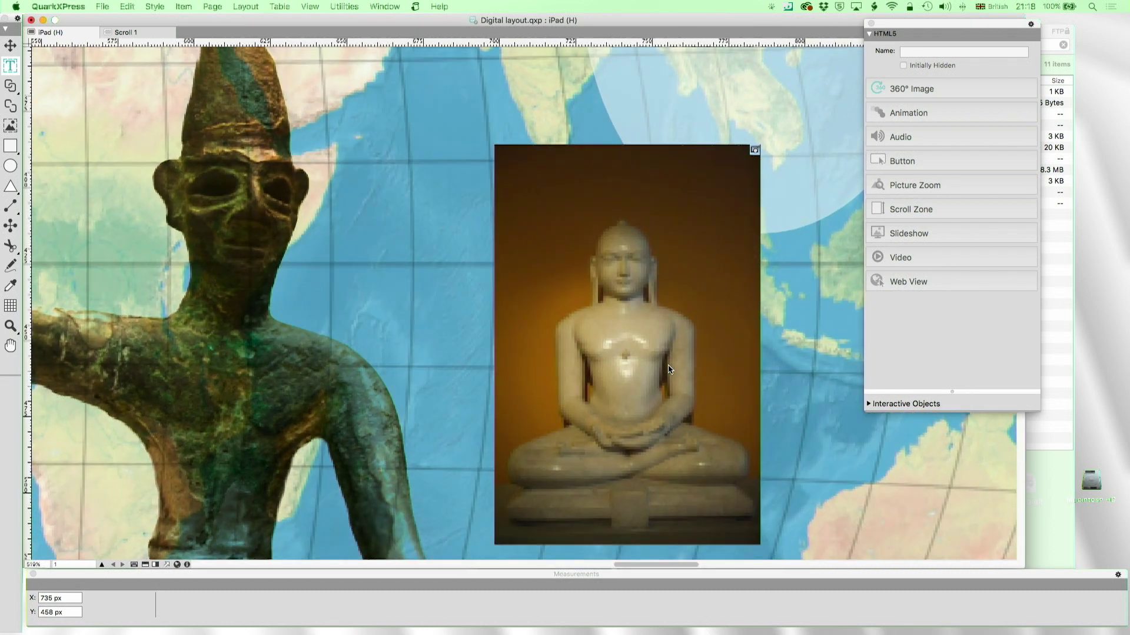
scroll(668, 369, "down", 8)
scroll(227, 377, "up", 6)
scroll(228, 376, "left", 10)
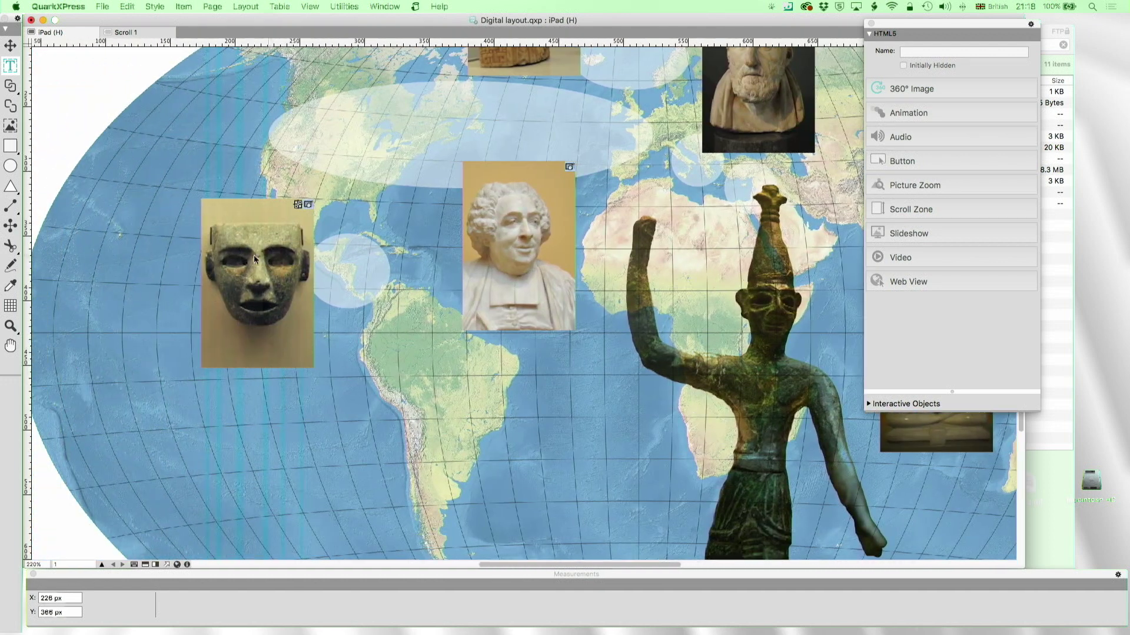
scroll(275, 289, "up", 6)
scroll(275, 289, "down", 3)
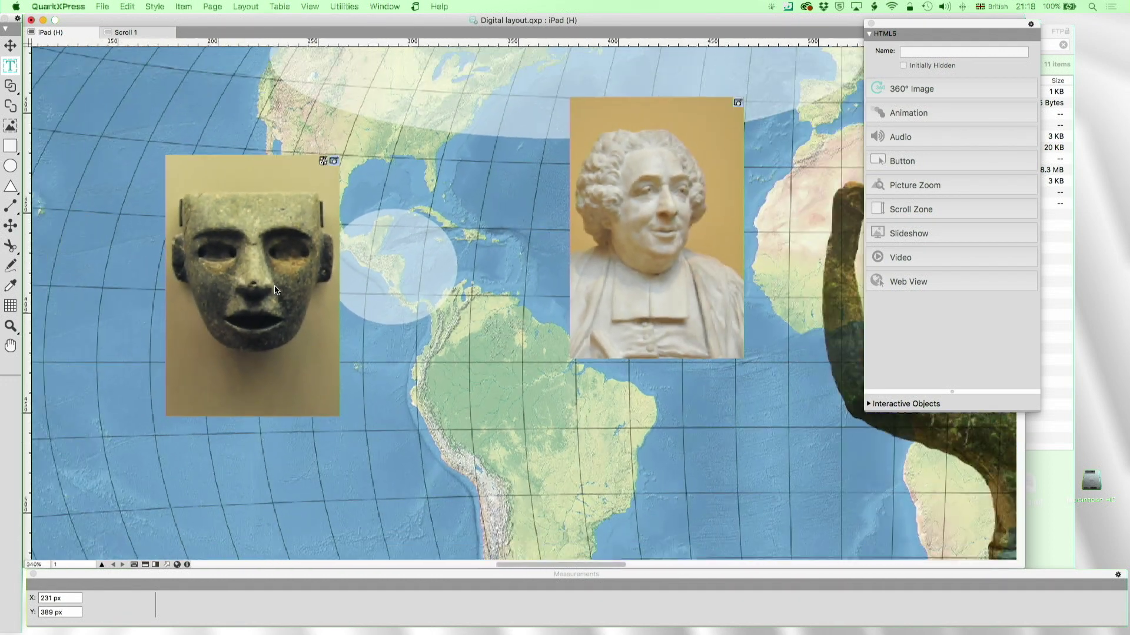
scroll(274, 289, "right", 5)
scroll(476, 271, "up", 3)
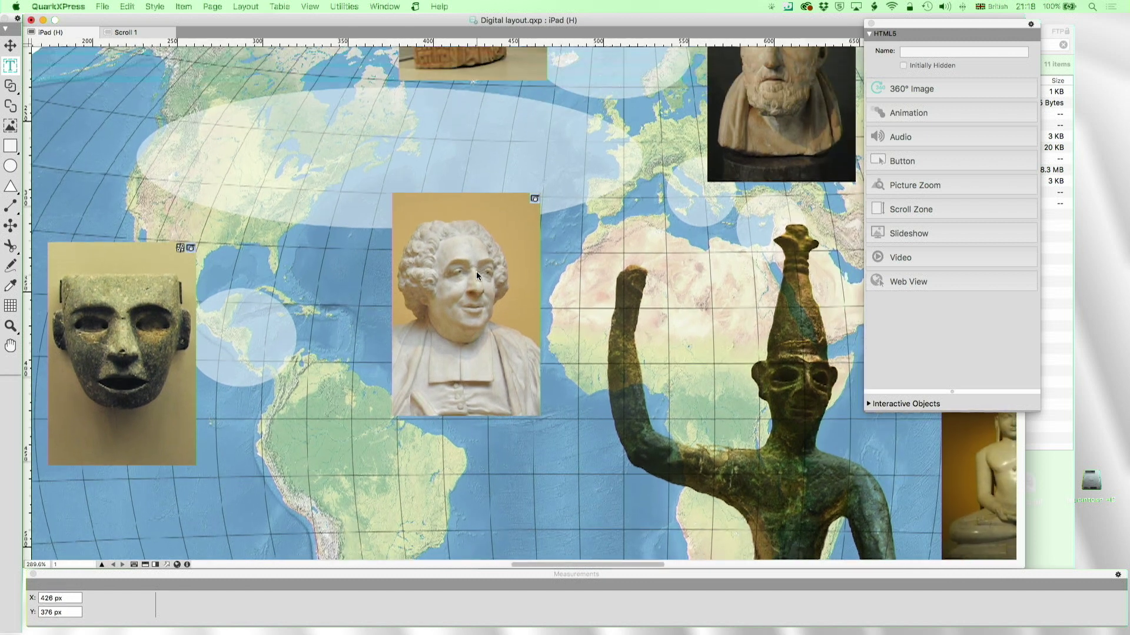
scroll(469, 275, "up", 6)
scroll(781, 193, "up", 2)
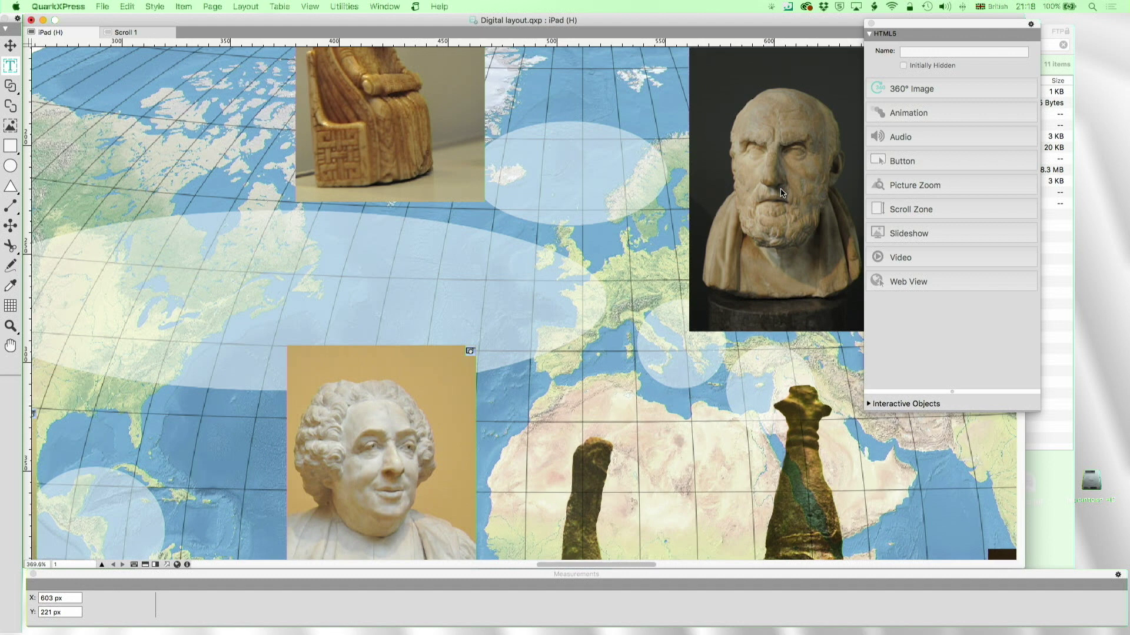
scroll(608, 224, "up", 9)
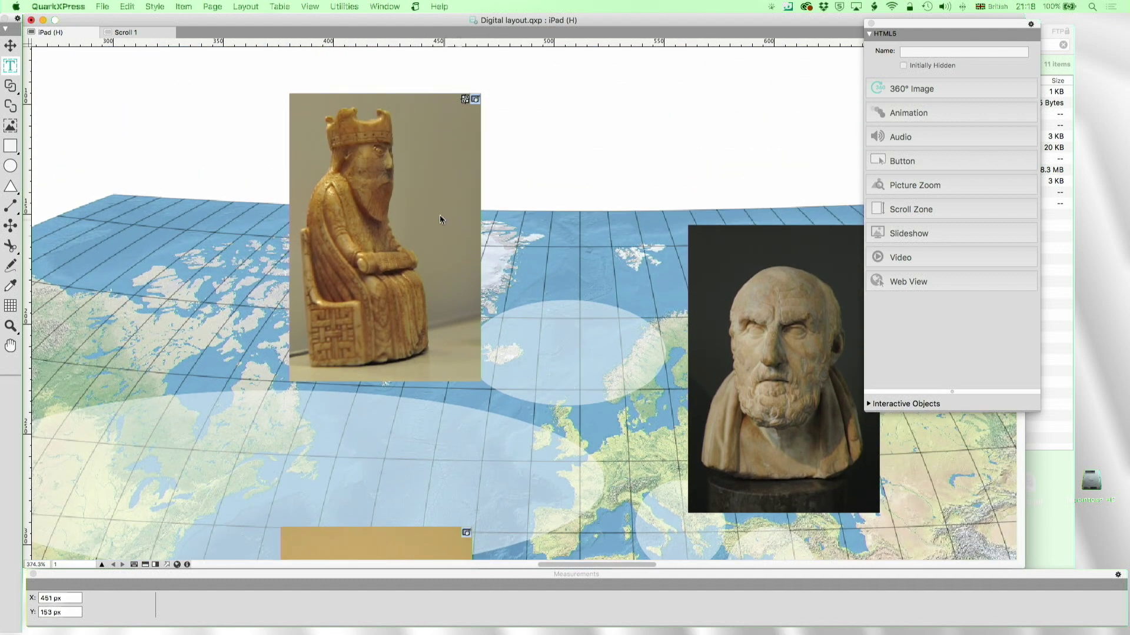
scroll(440, 220, "down", 3)
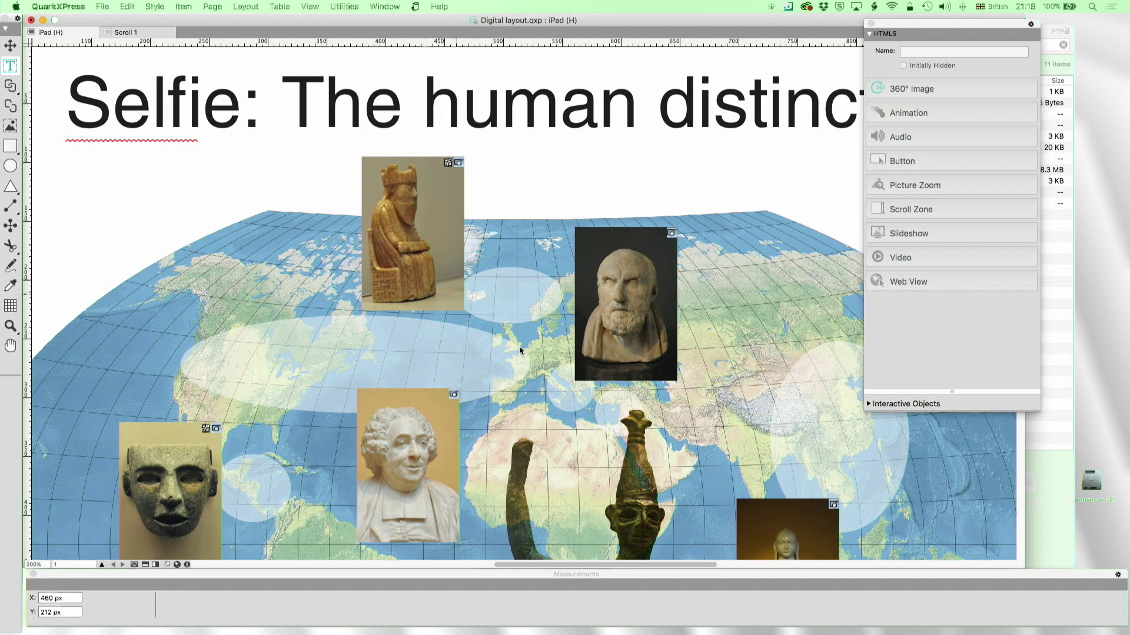
scroll(570, 409, "down", 3)
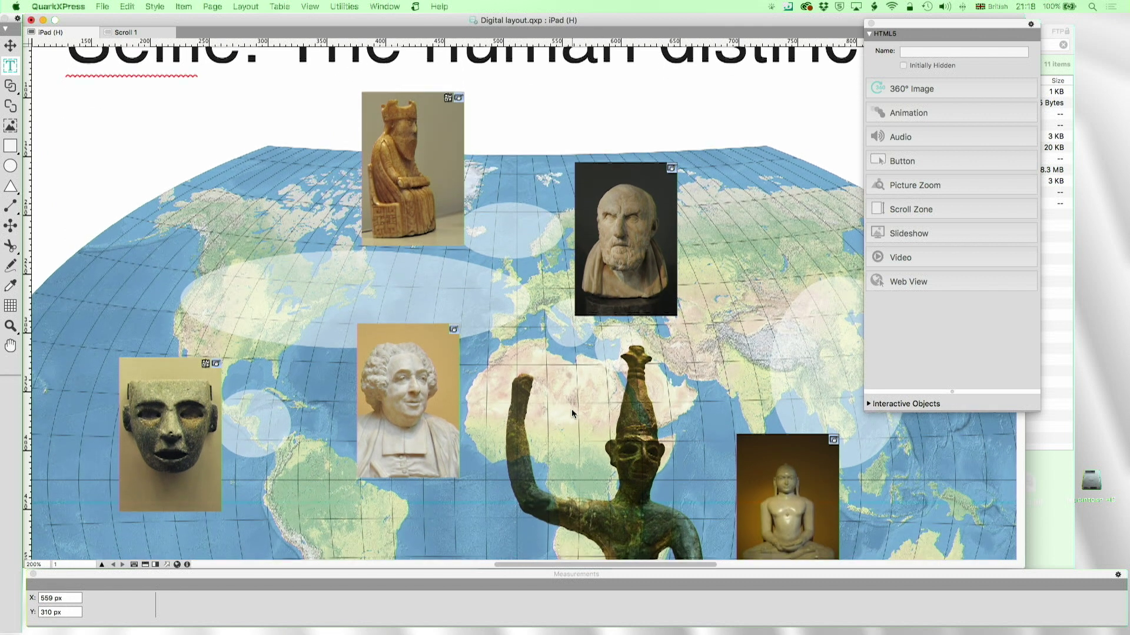
scroll(829, 412, "down", 5)
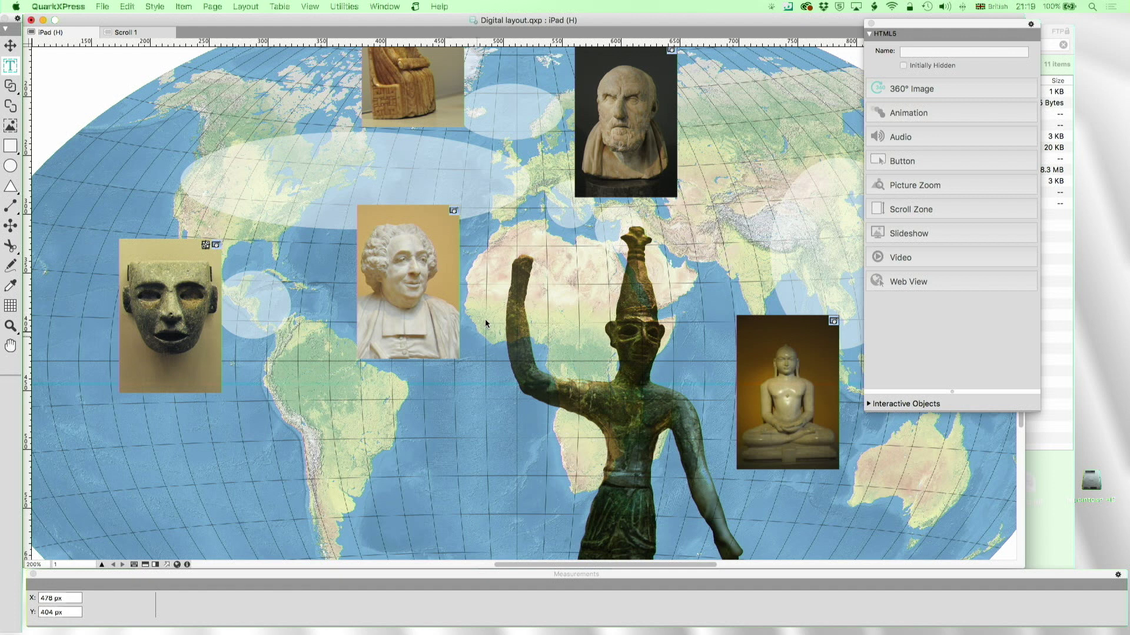
scroll(482, 339, "down", 5)
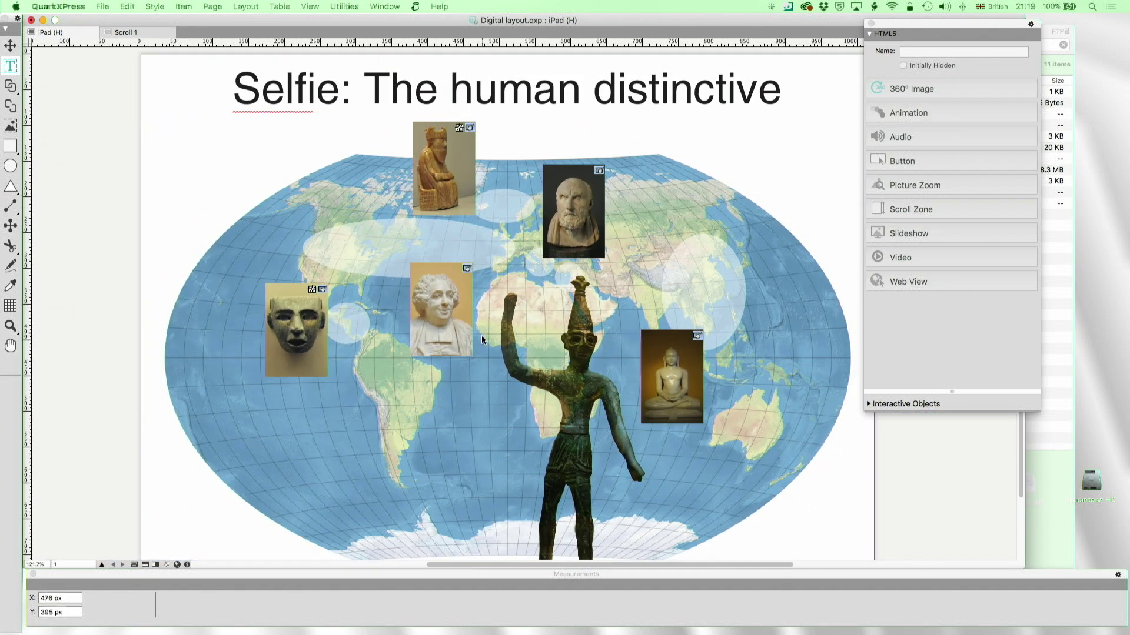
scroll(481, 333, "down", 1)
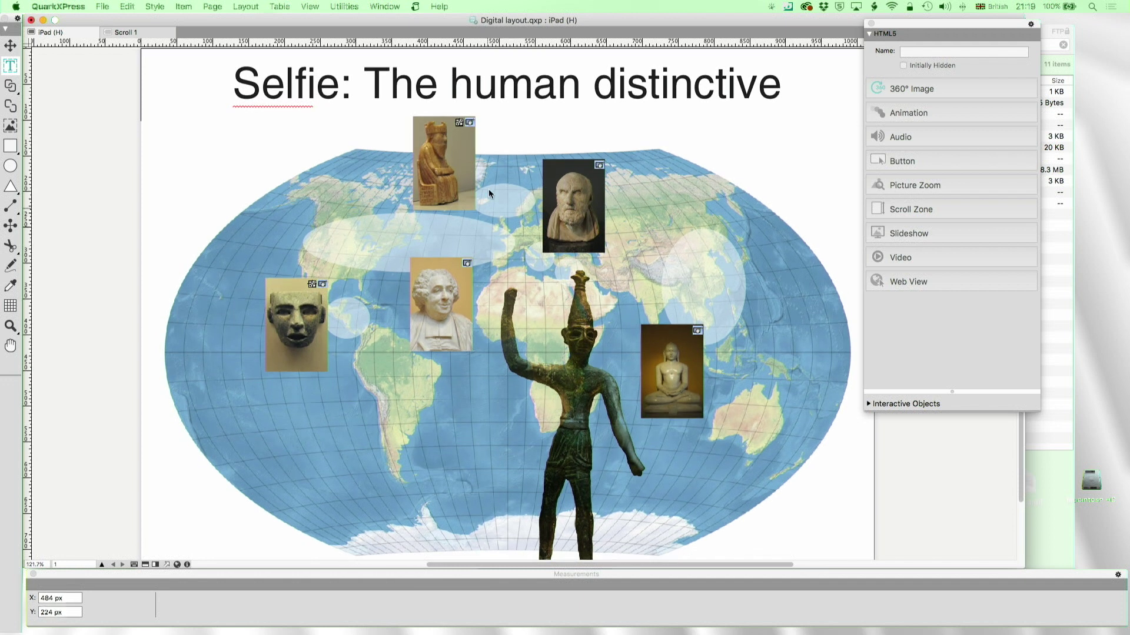
left_click(443, 172)
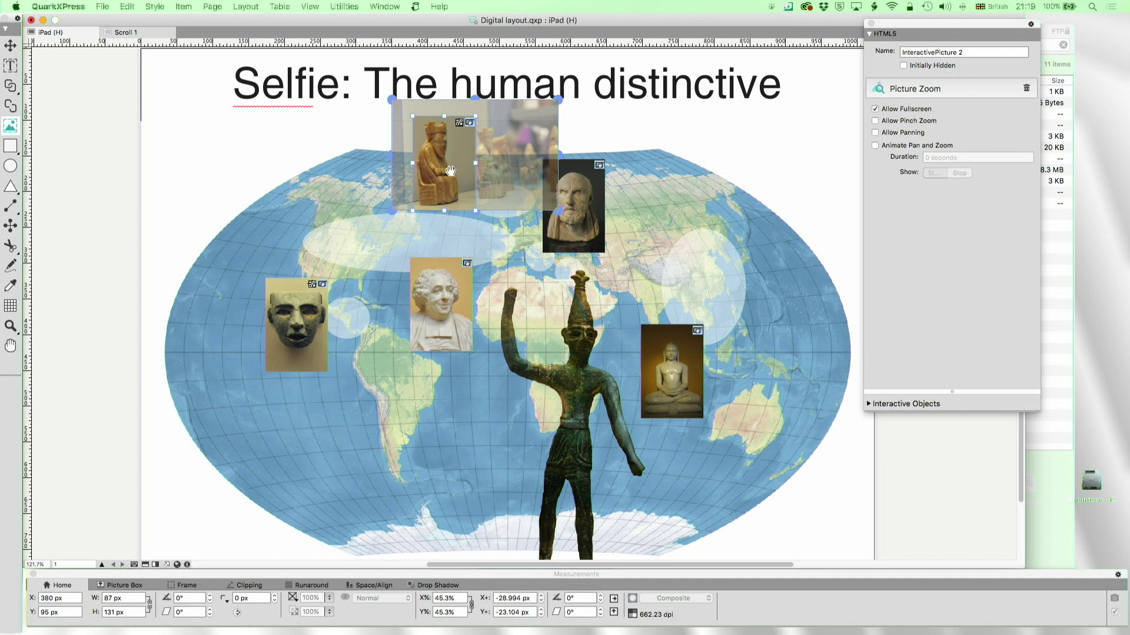
left_click(10, 326)
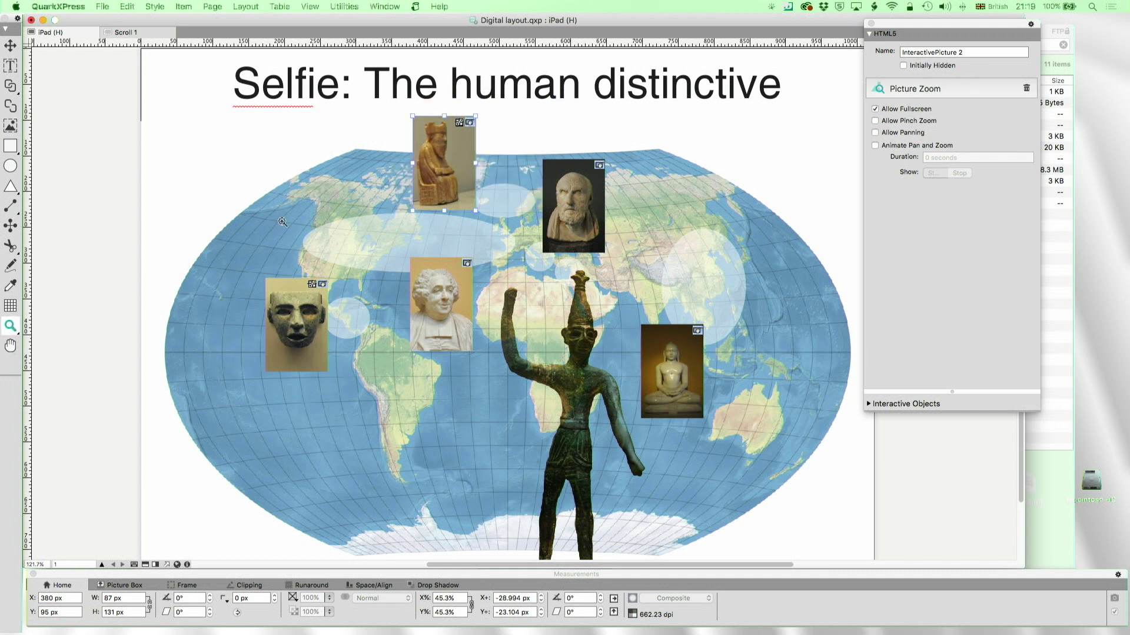
left_click_drag(393, 106, 606, 237)
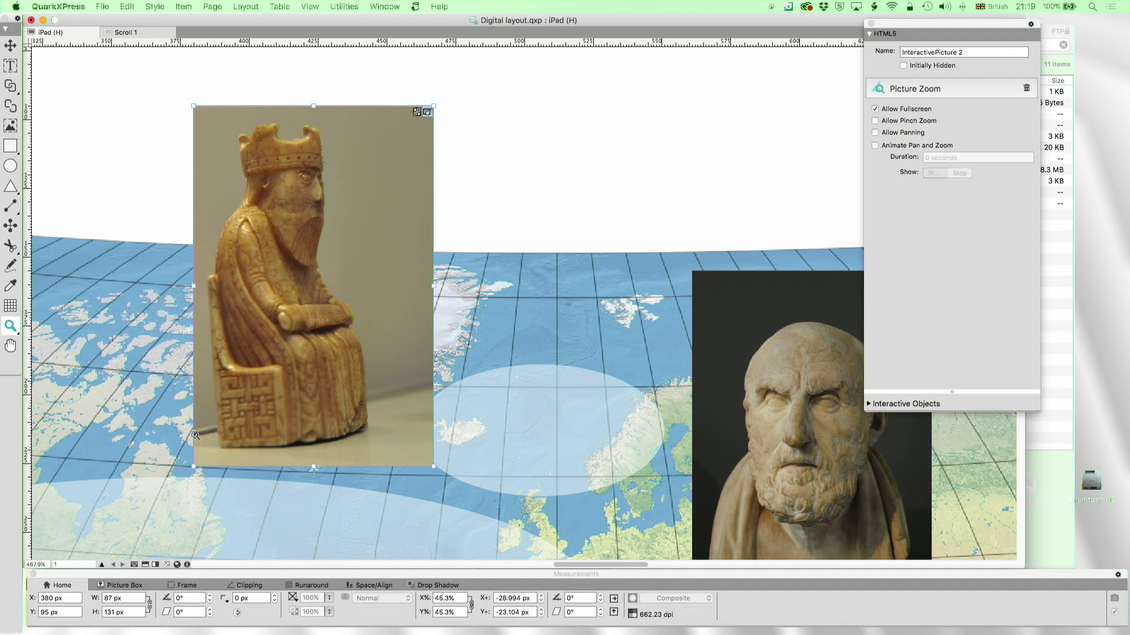
left_click(10, 125)
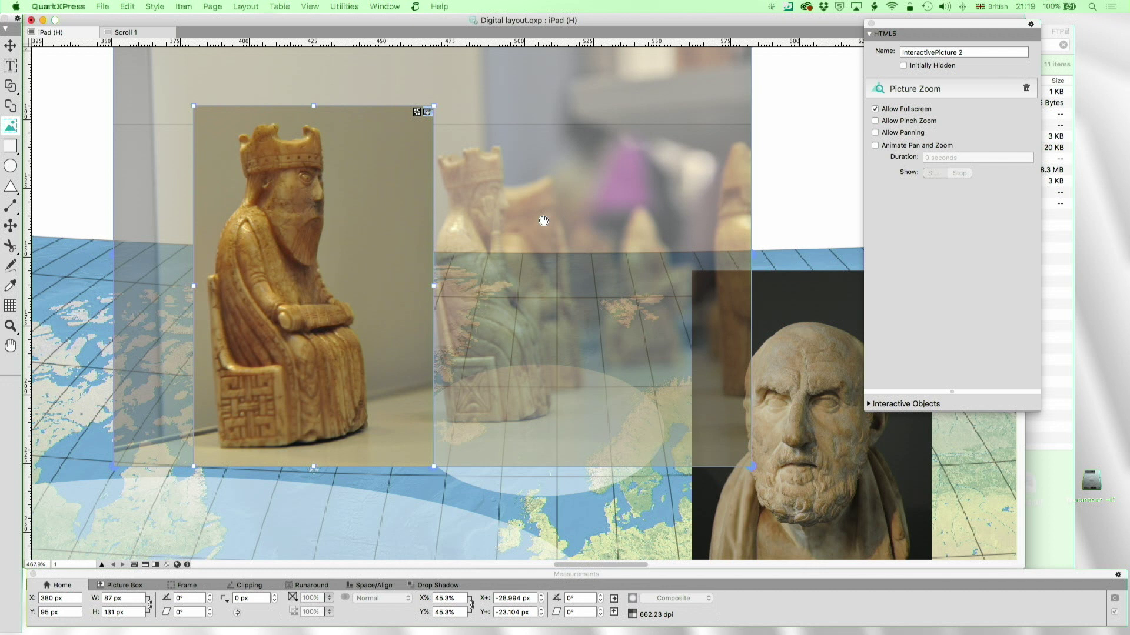
left_click(10, 45)
left_click(103, 115)
key("super+0")
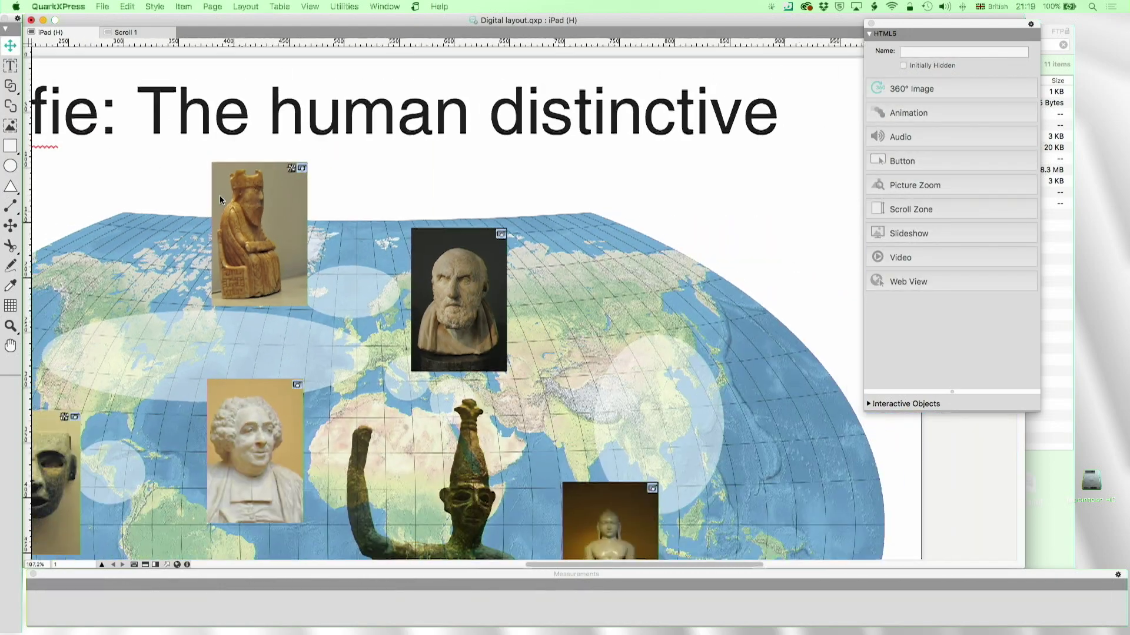
scroll(220, 196, "up", 5)
scroll(221, 199, "down", 3)
scroll(220, 199, "down", 2)
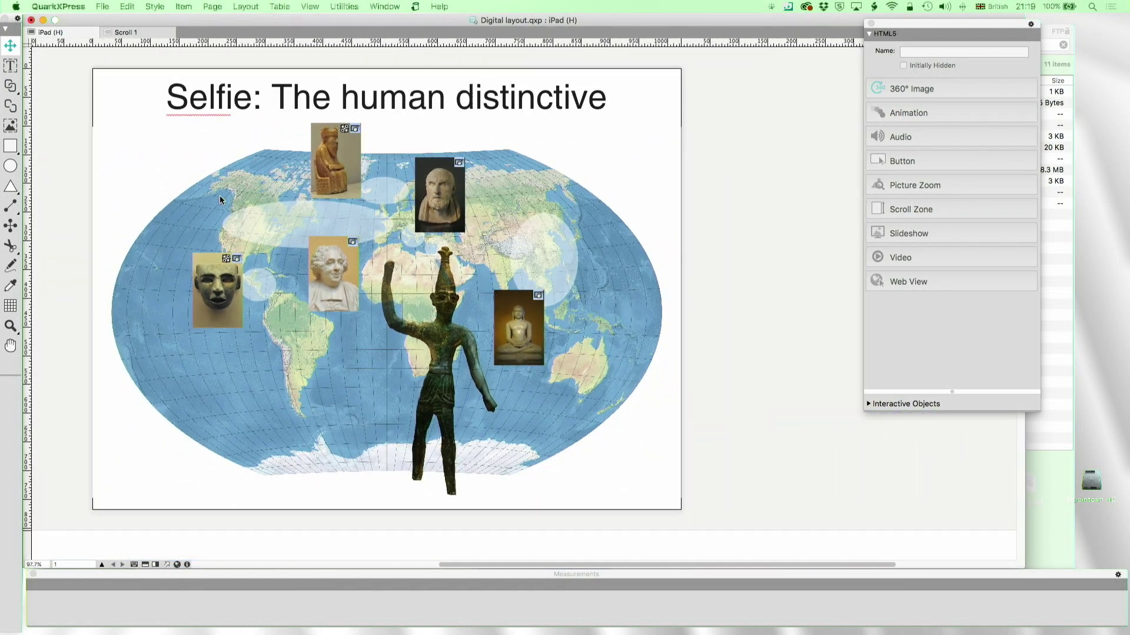
scroll(220, 199, "up", 3)
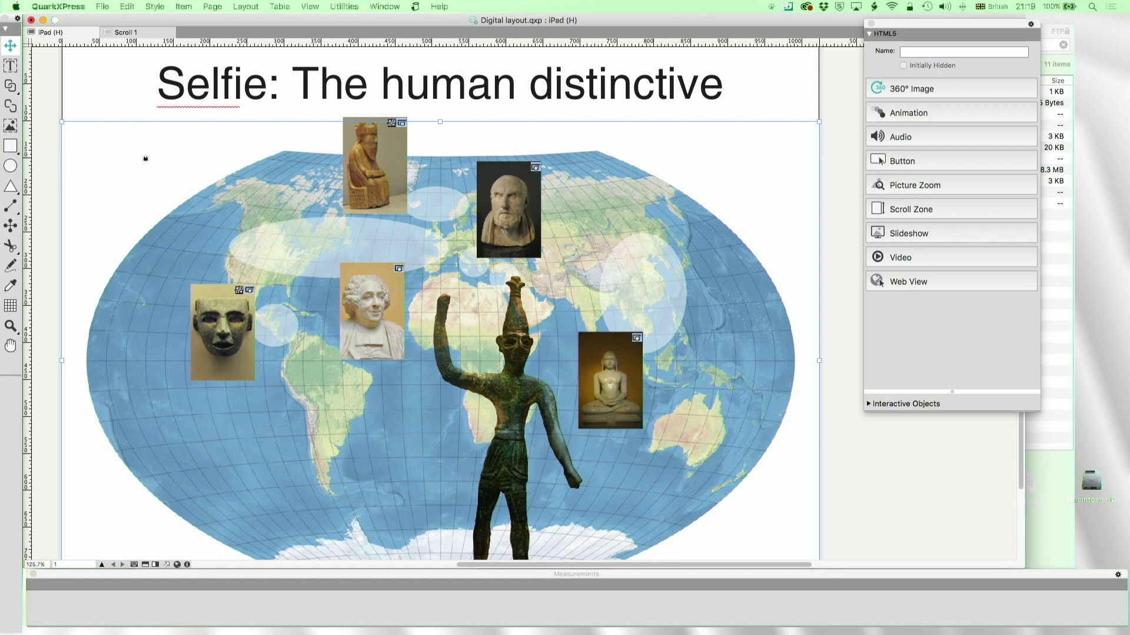
Draw a square box at the map's upper left and fill it with Cyan.
left_click(227, 226)
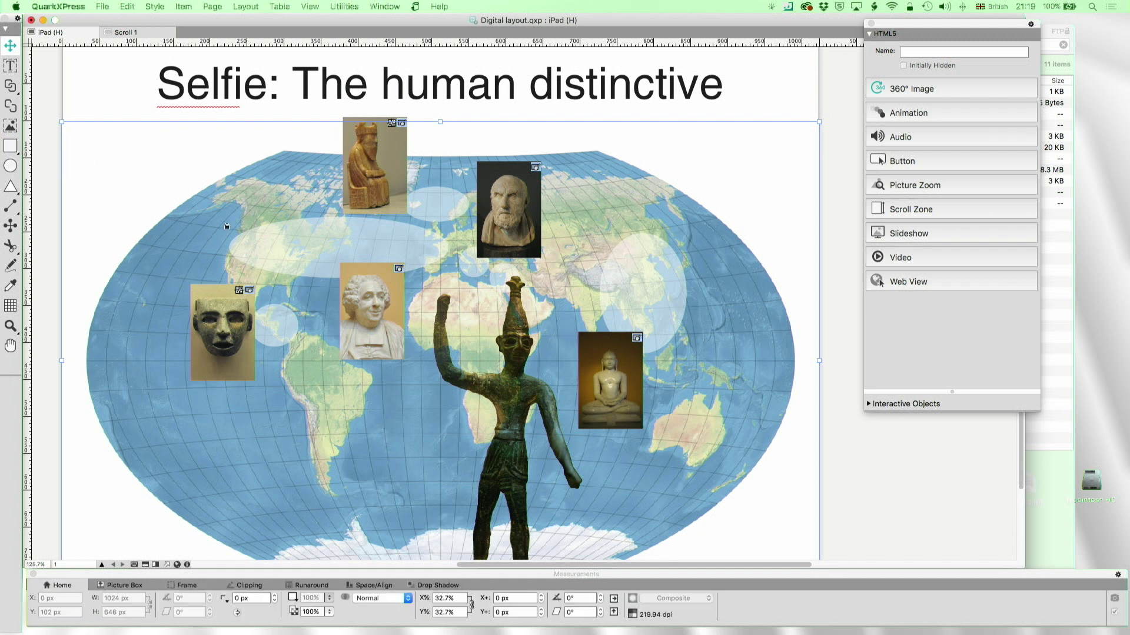
left_click(10, 146)
left_click_drag(96, 150, 205, 258)
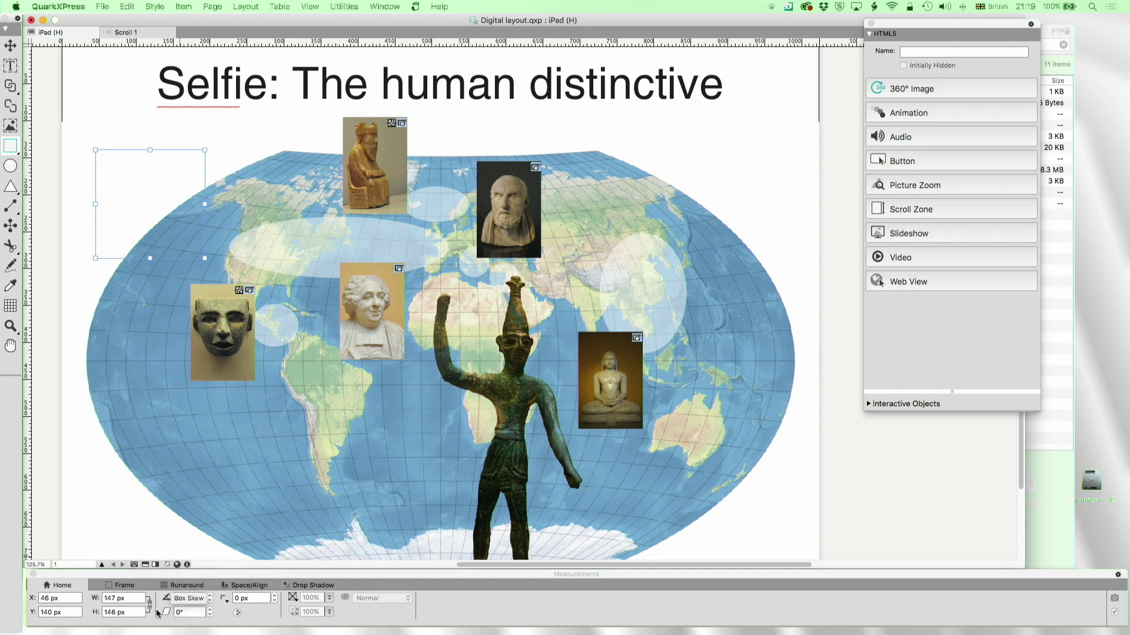
left_click(293, 599)
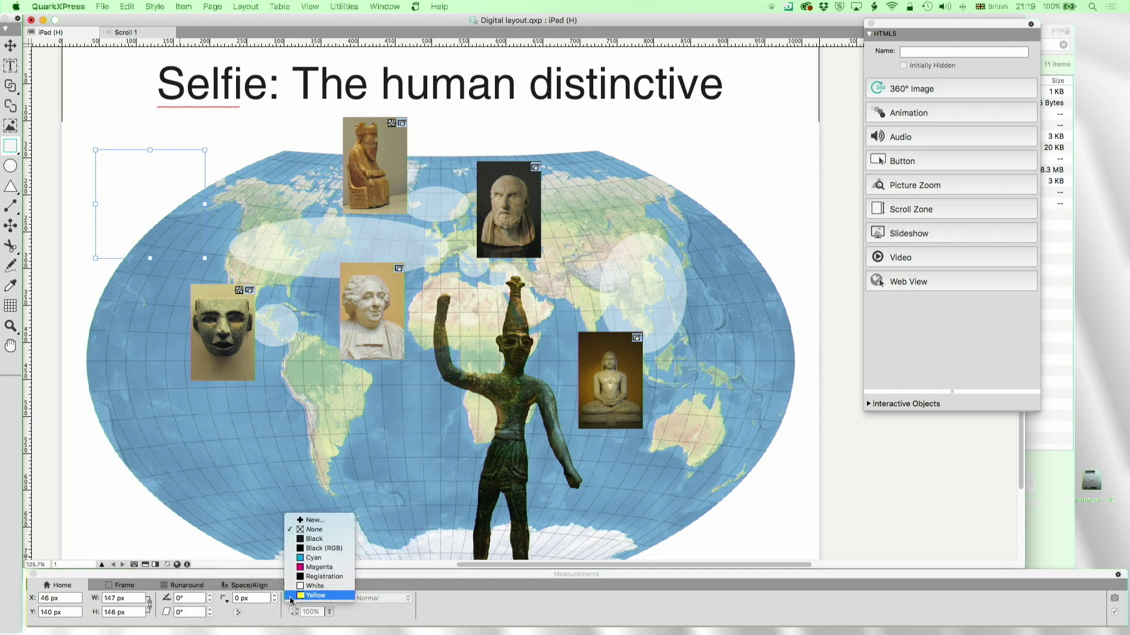
left_click(305, 557)
Try Animation and Audio HTML5 enrichments on the box, then remove both.
left_click(937, 107)
left_click(875, 295)
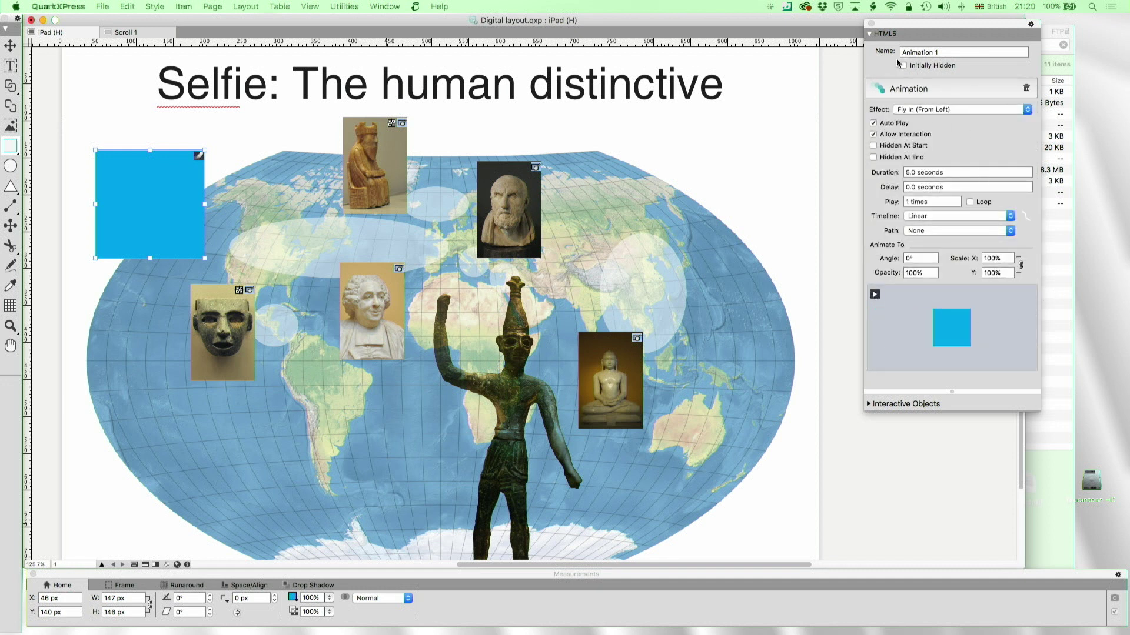
left_click(1026, 88)
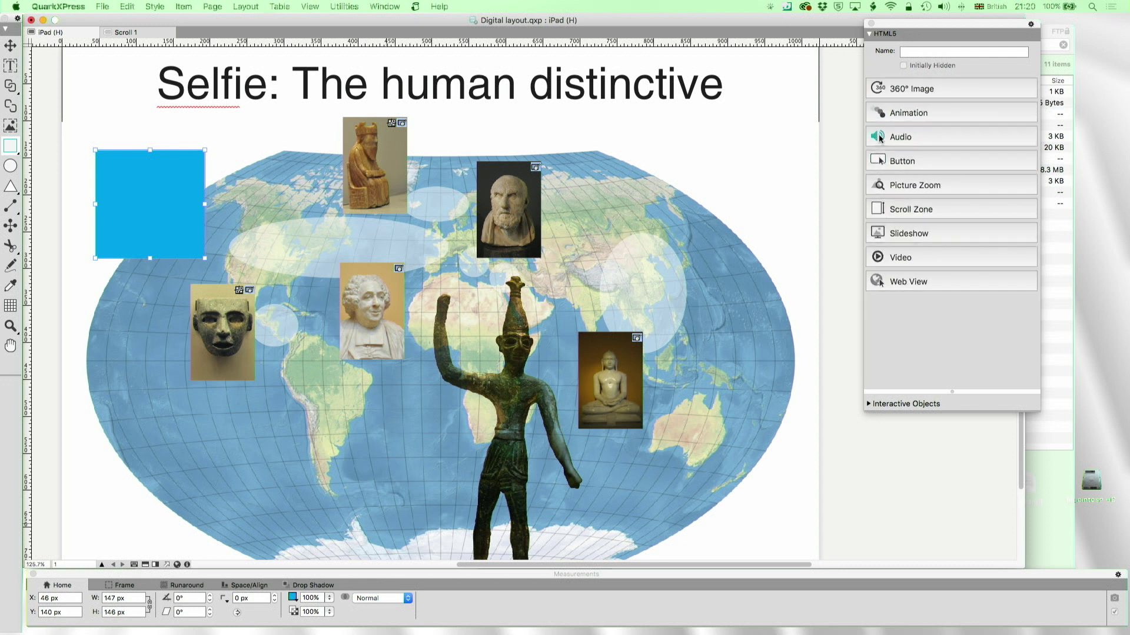
left_click(881, 138)
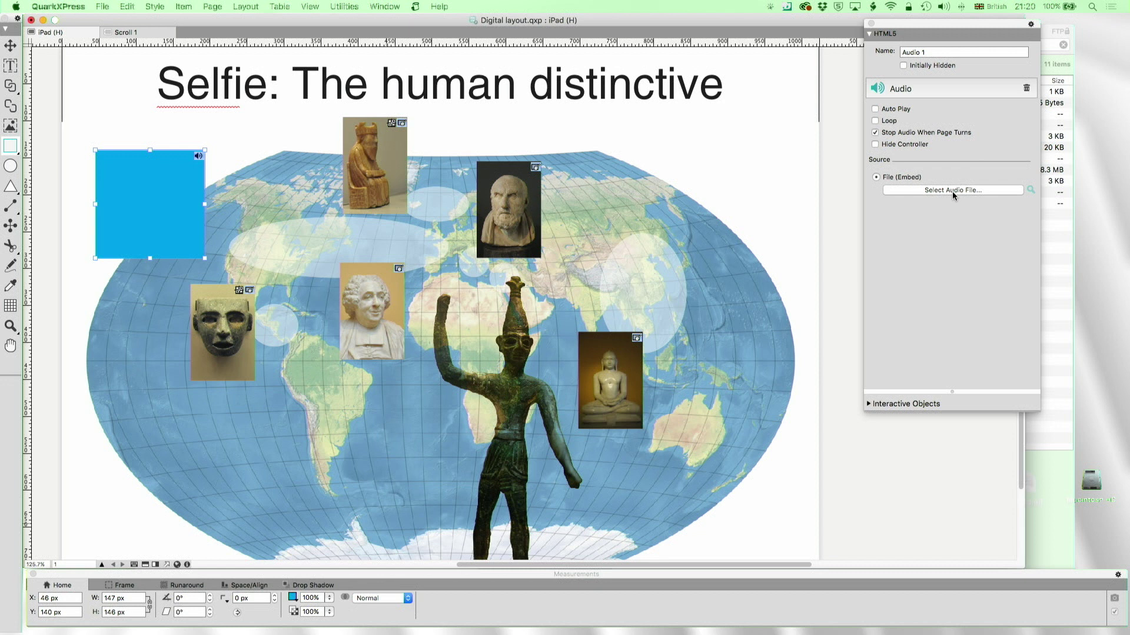
left_click(1026, 88)
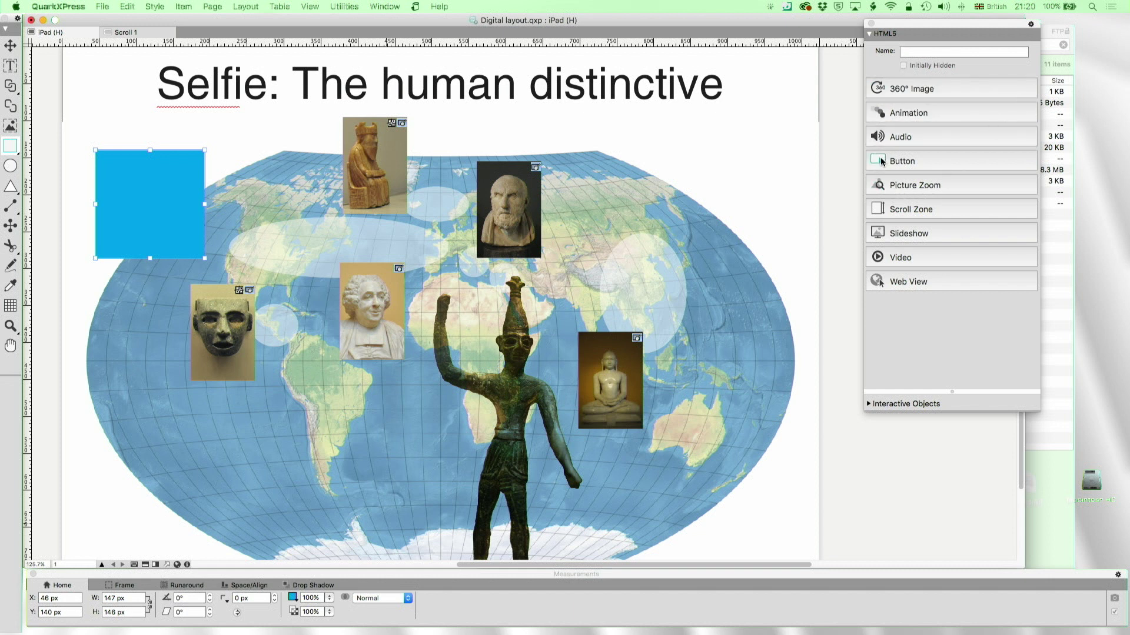
Make the blue square a Button with no action, then delete that Button enrichment.
left_click(881, 160)
left_click(952, 181)
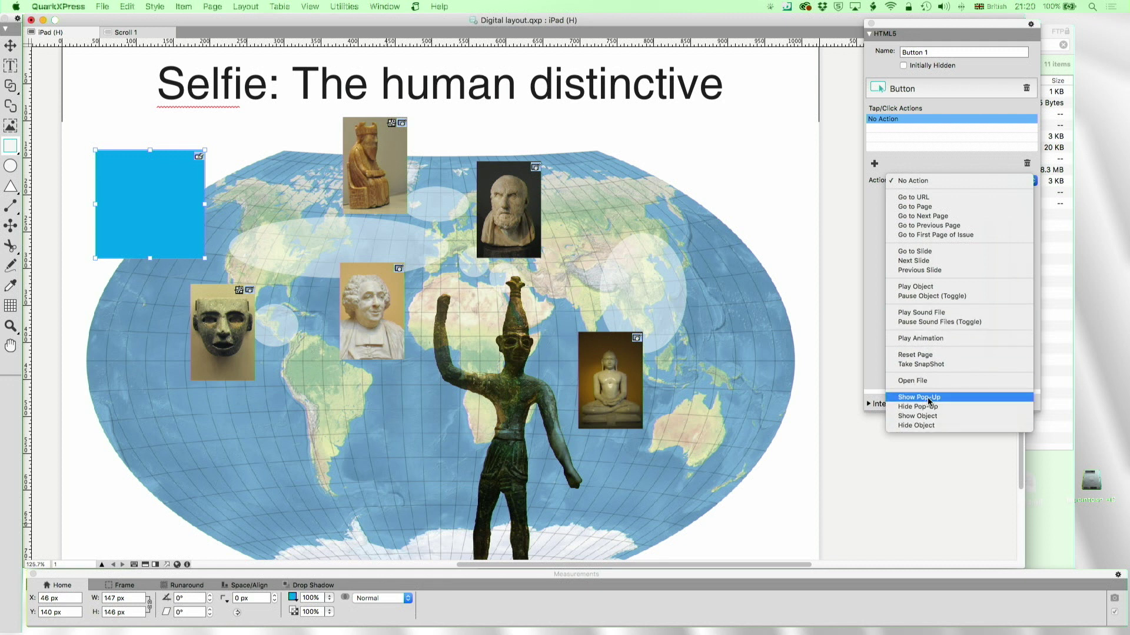
left_click(873, 321)
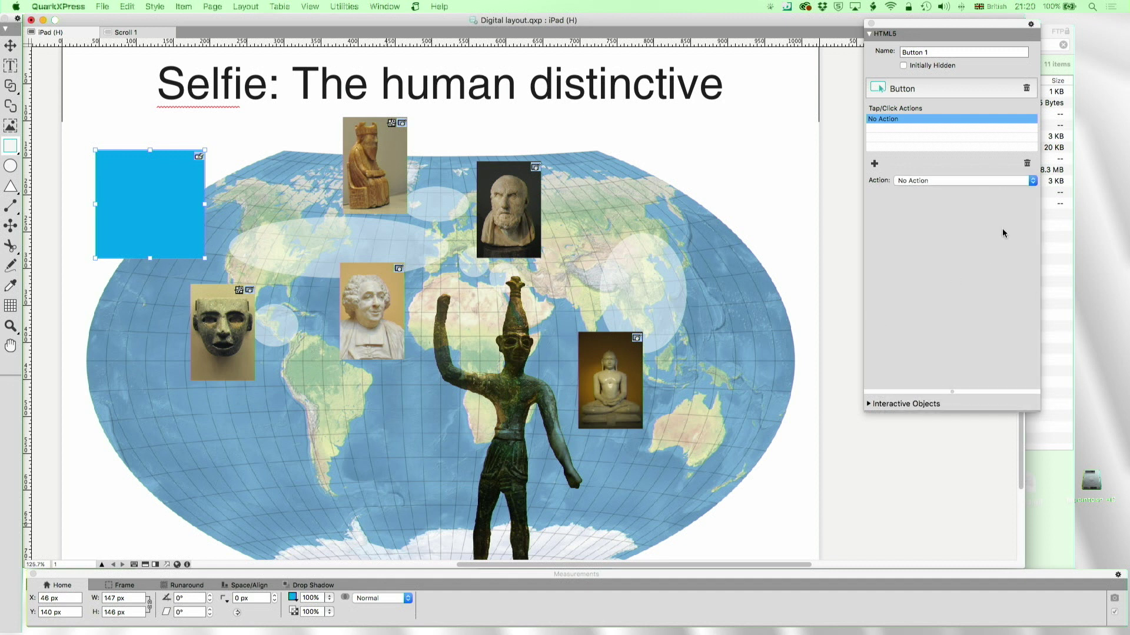
left_click(1026, 88)
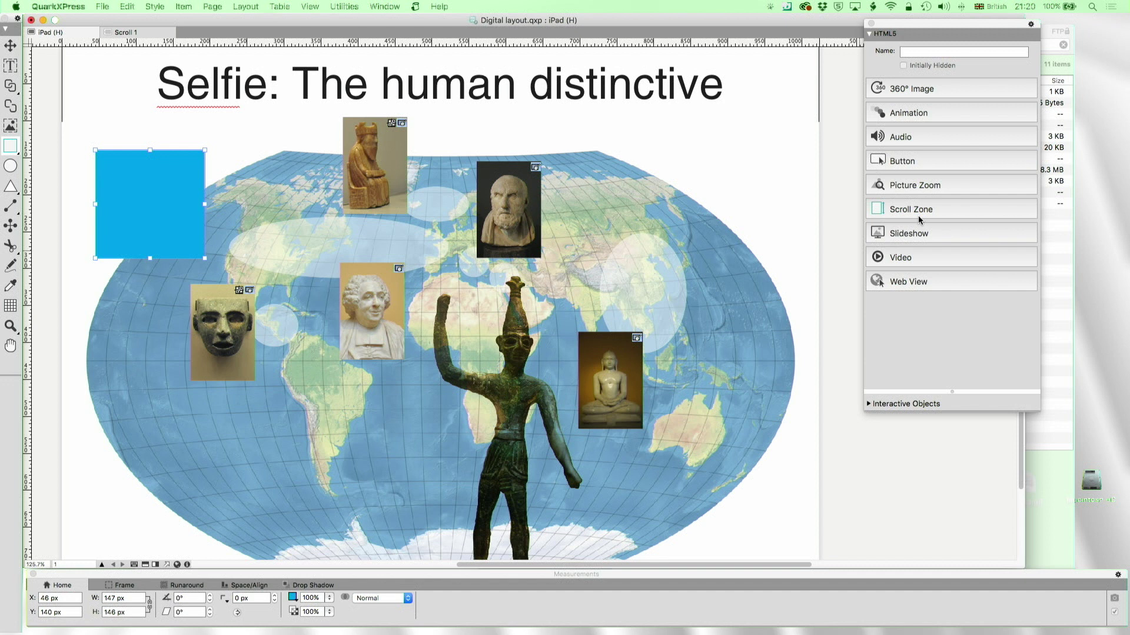
left_click(898, 266)
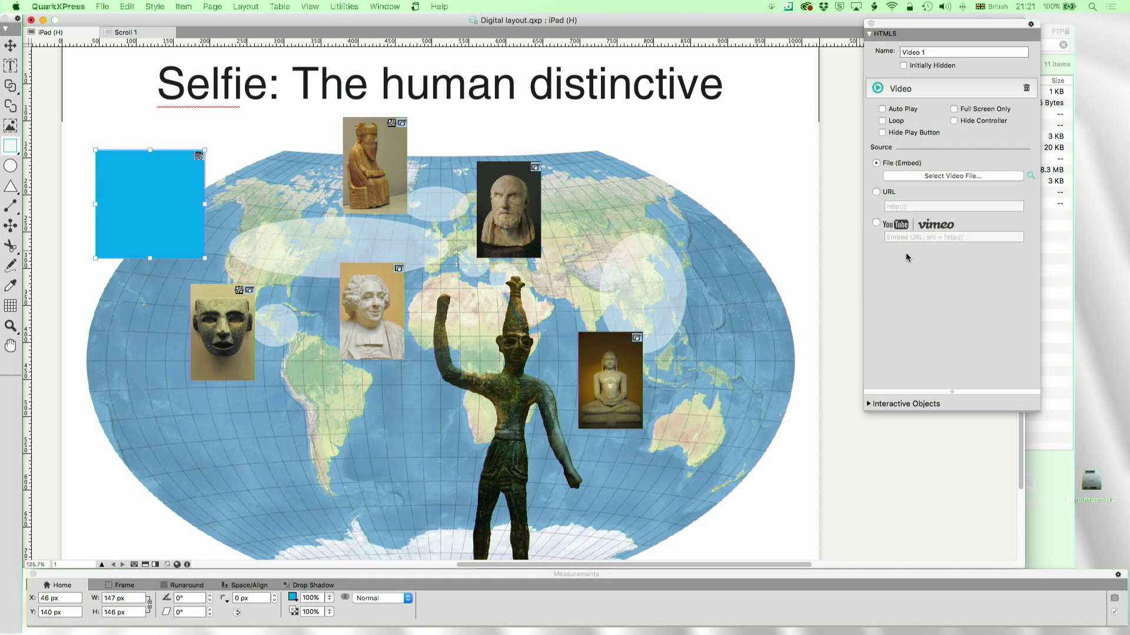
left_click(877, 224)
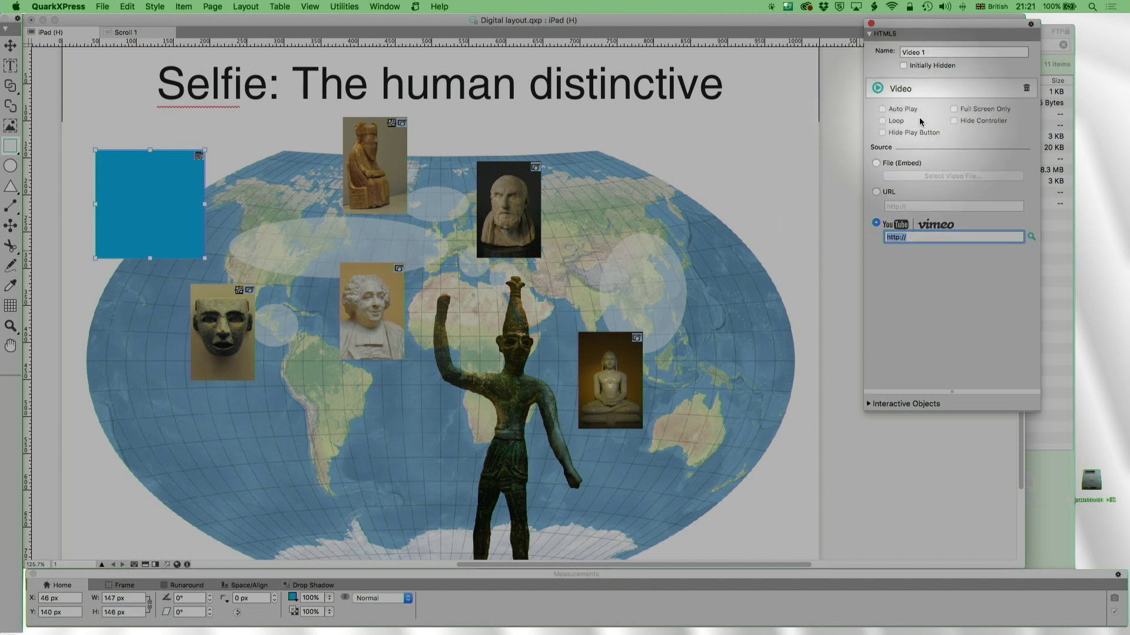
left_click(1026, 89)
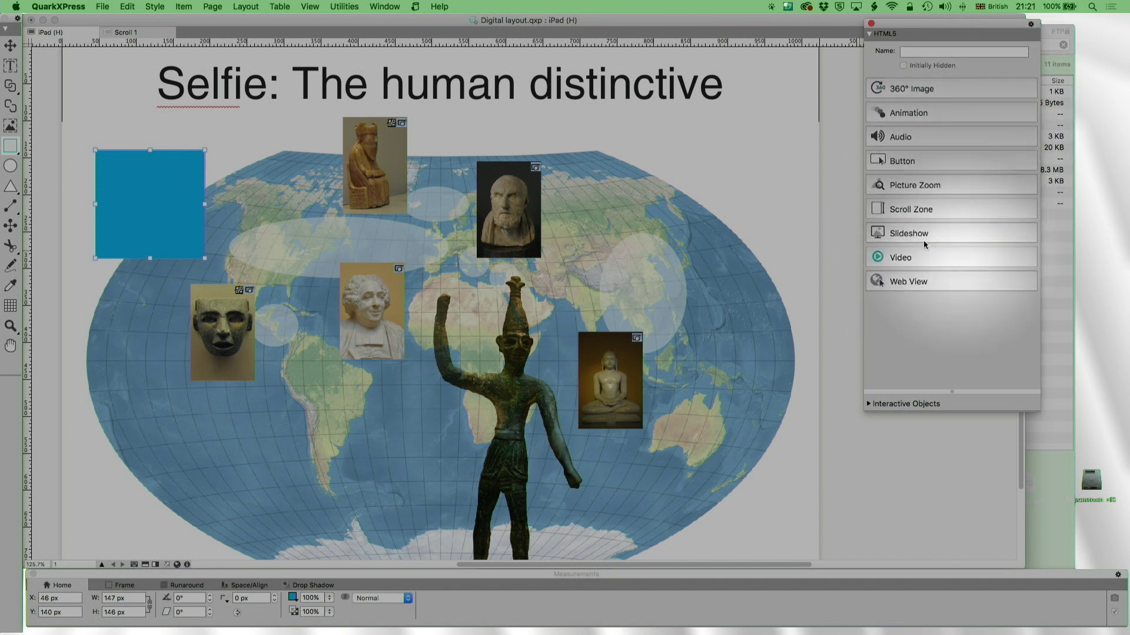
Make the blue square a Web View, cancel Select File, and set the source to URL.
left_click(895, 281)
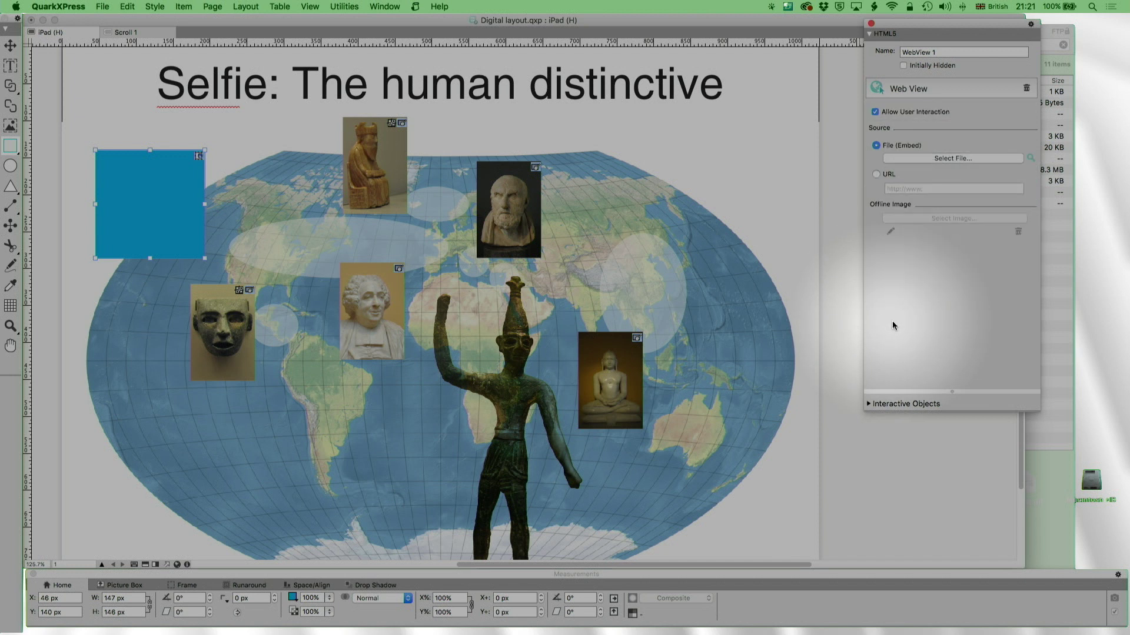
left_click(920, 157)
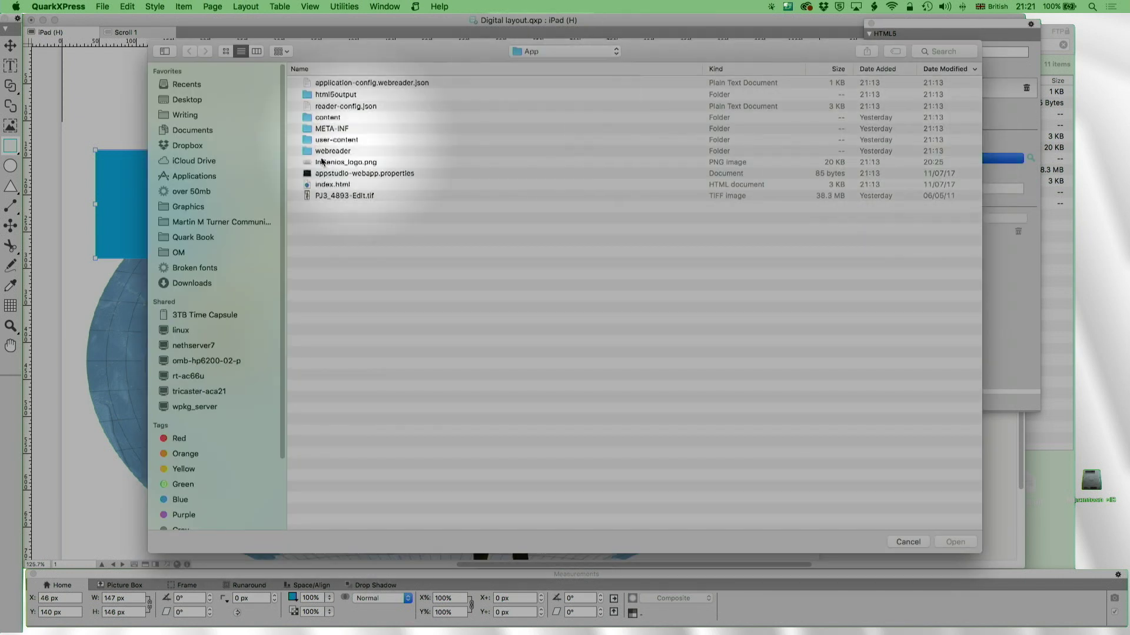
left_click(918, 541)
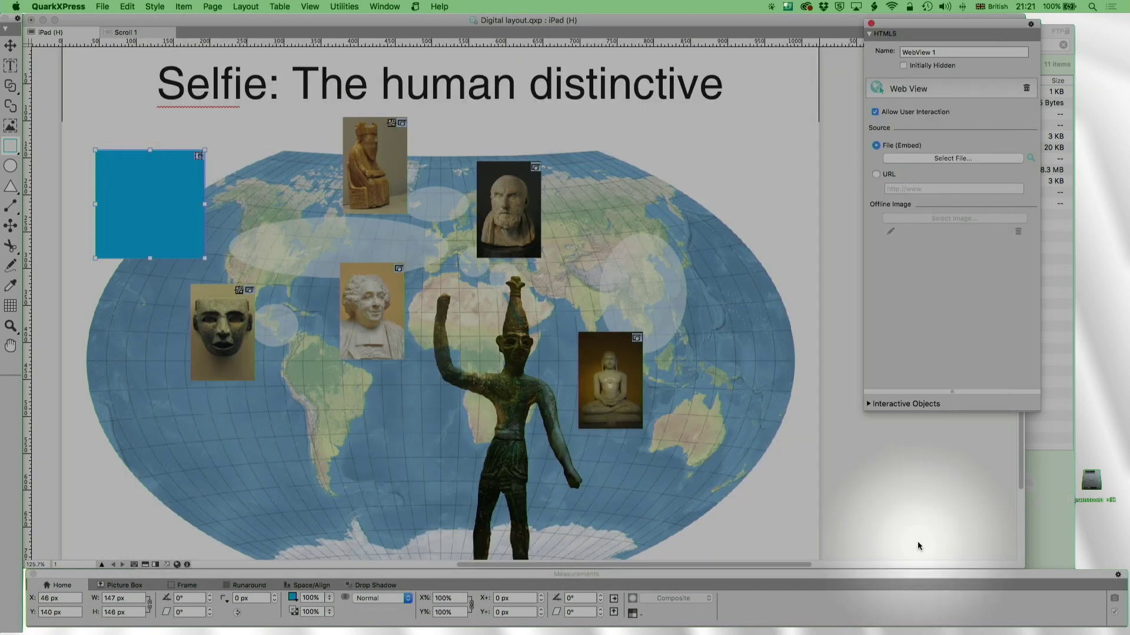
left_click(921, 174)
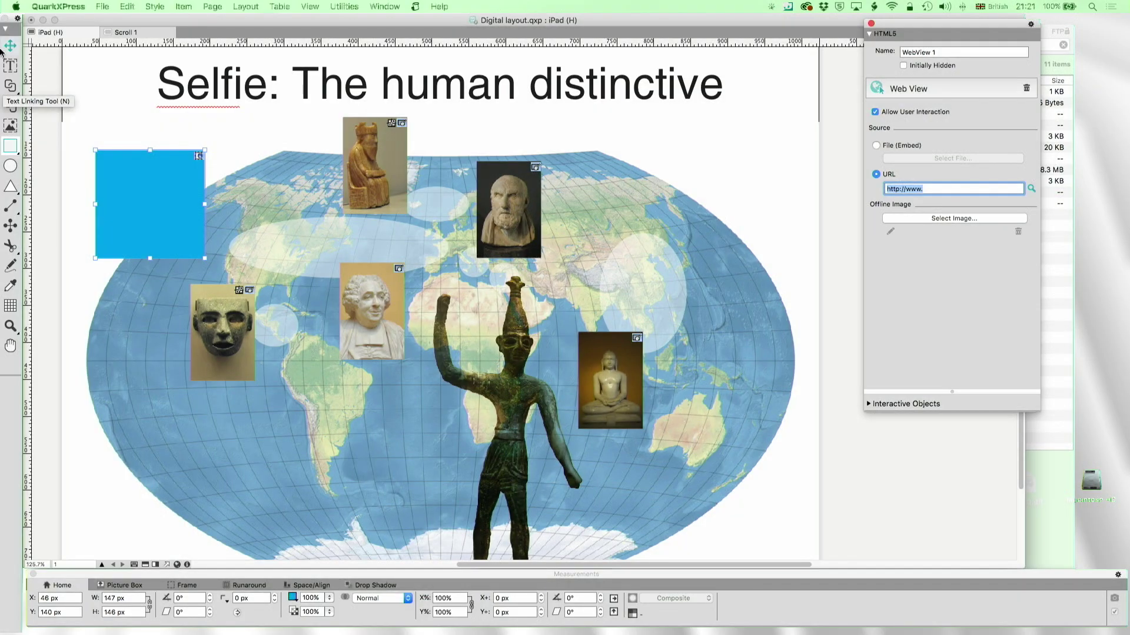
Select the blue square with the Item tool and delete it.
left_click(10, 46)
left_click(117, 166)
key("Delete")
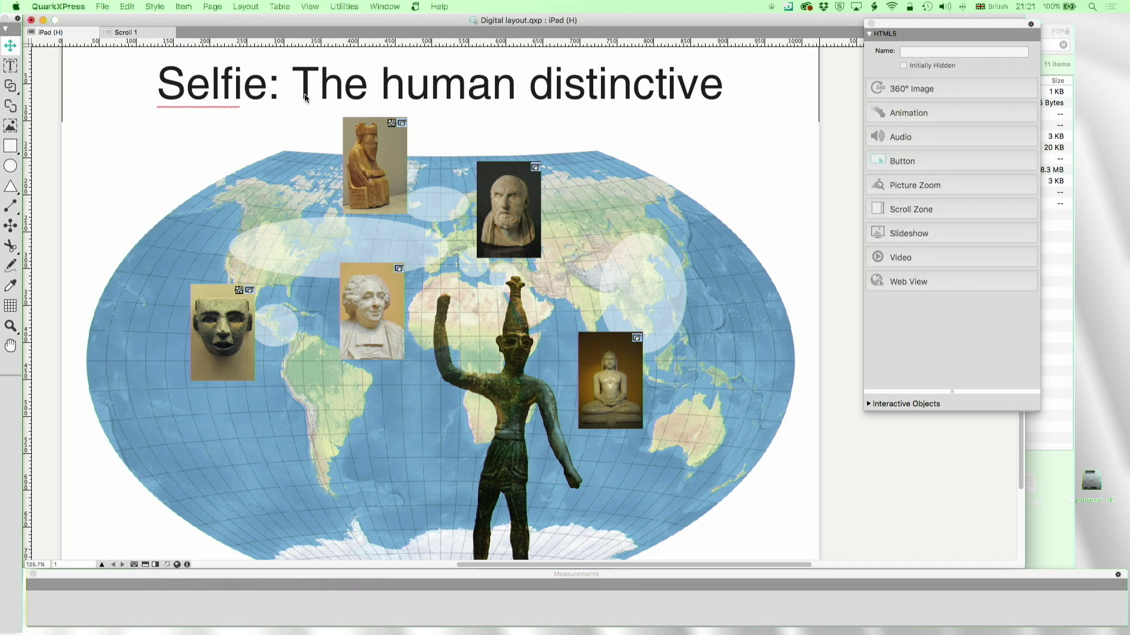
Duplicate iPad (H) as a portrait iPad/Android(4:3) layout with adaptive scaling.
right_click(58, 32)
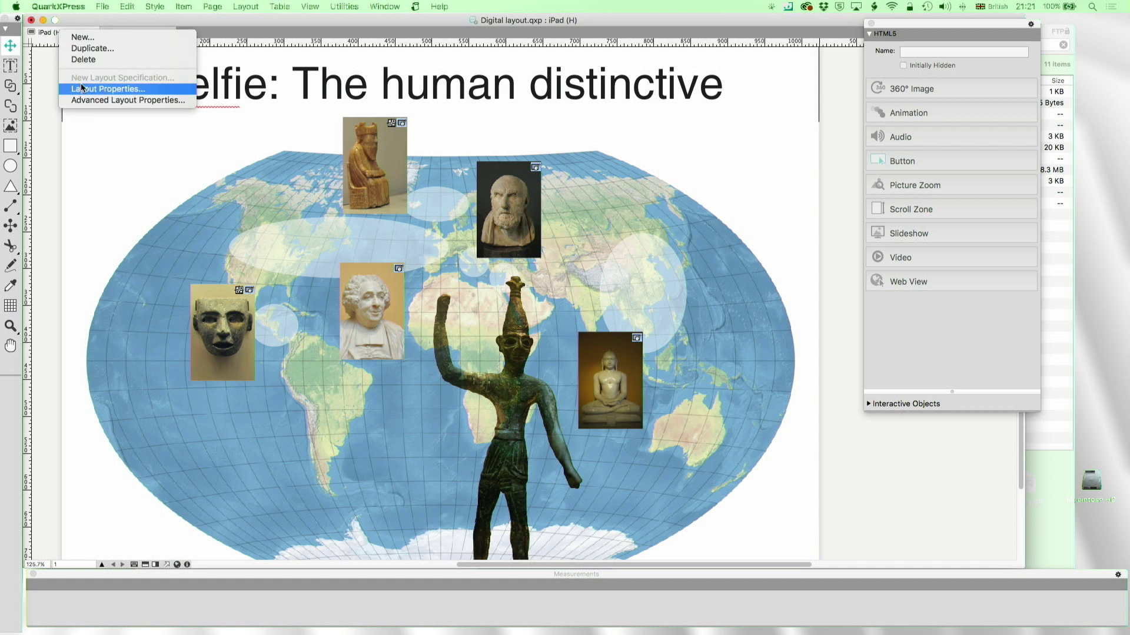
left_click(89, 50)
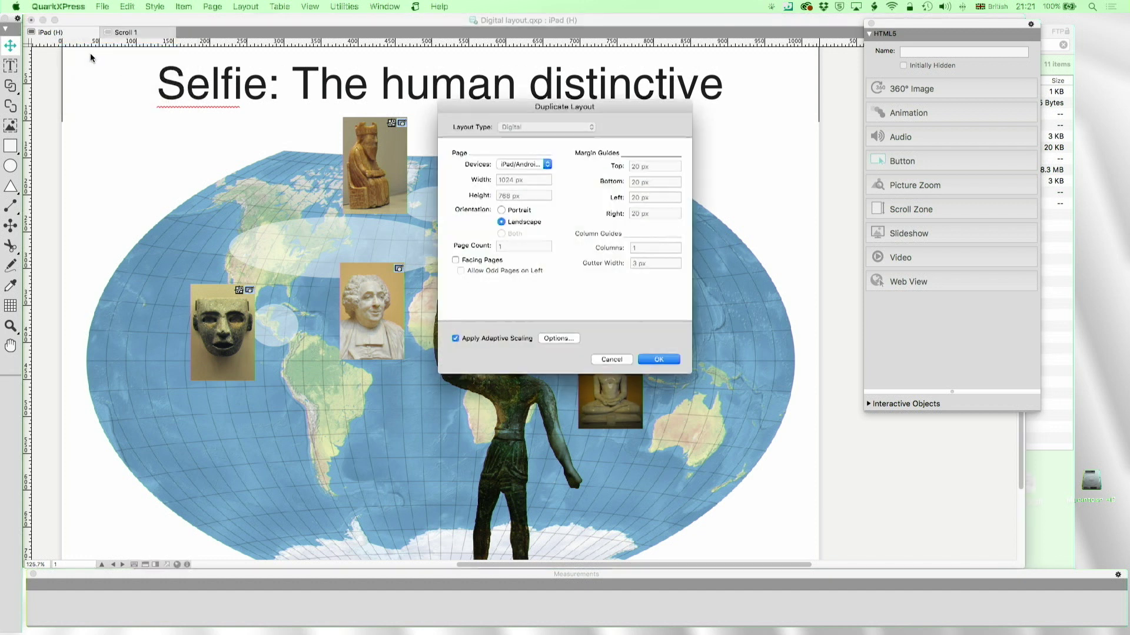
left_click(530, 164)
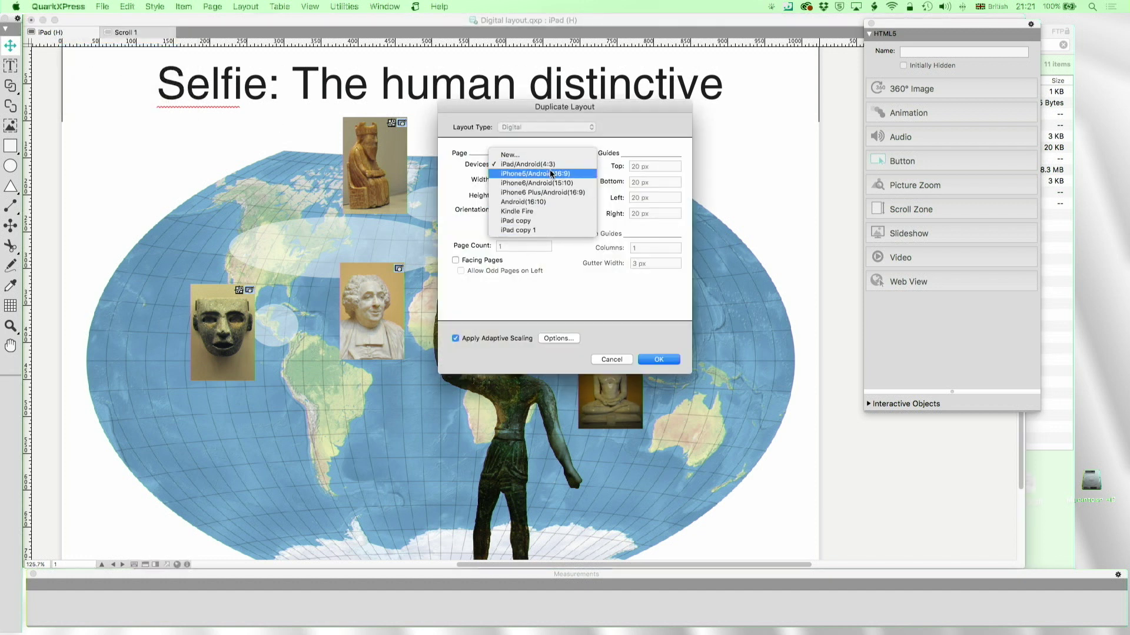
left_click(564, 164)
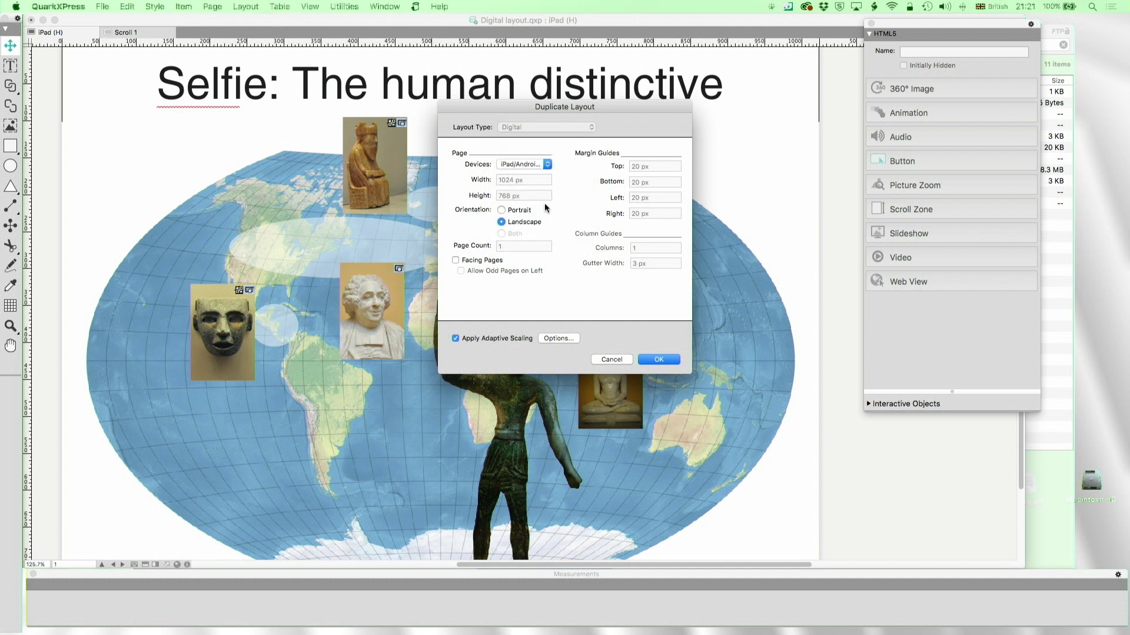
left_click(505, 213)
left_click(559, 339)
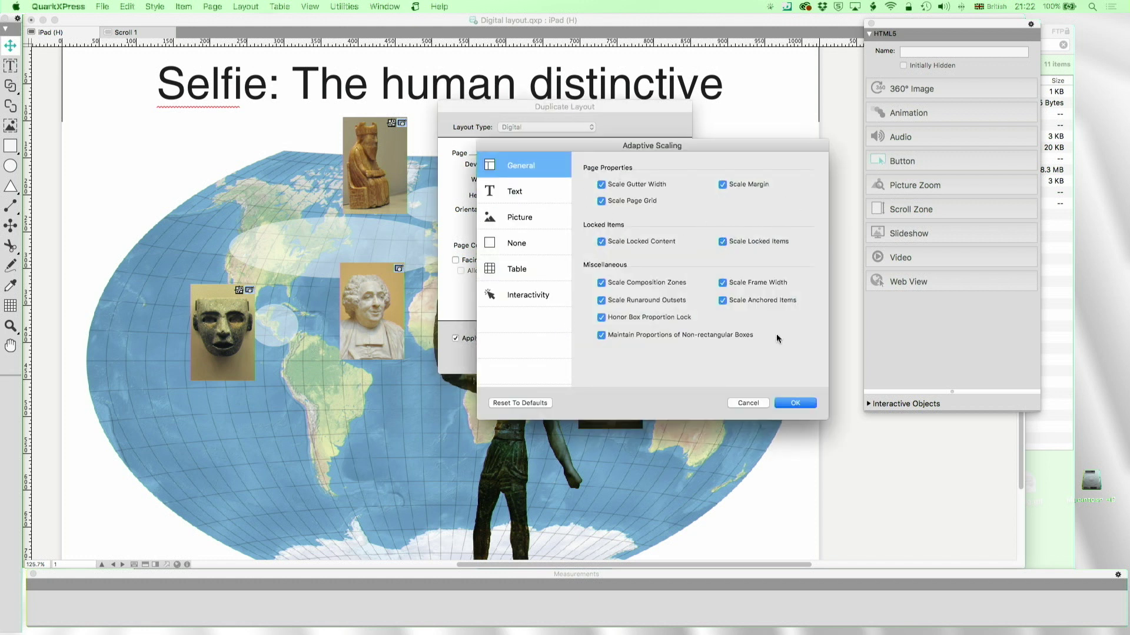
left_click(518, 191)
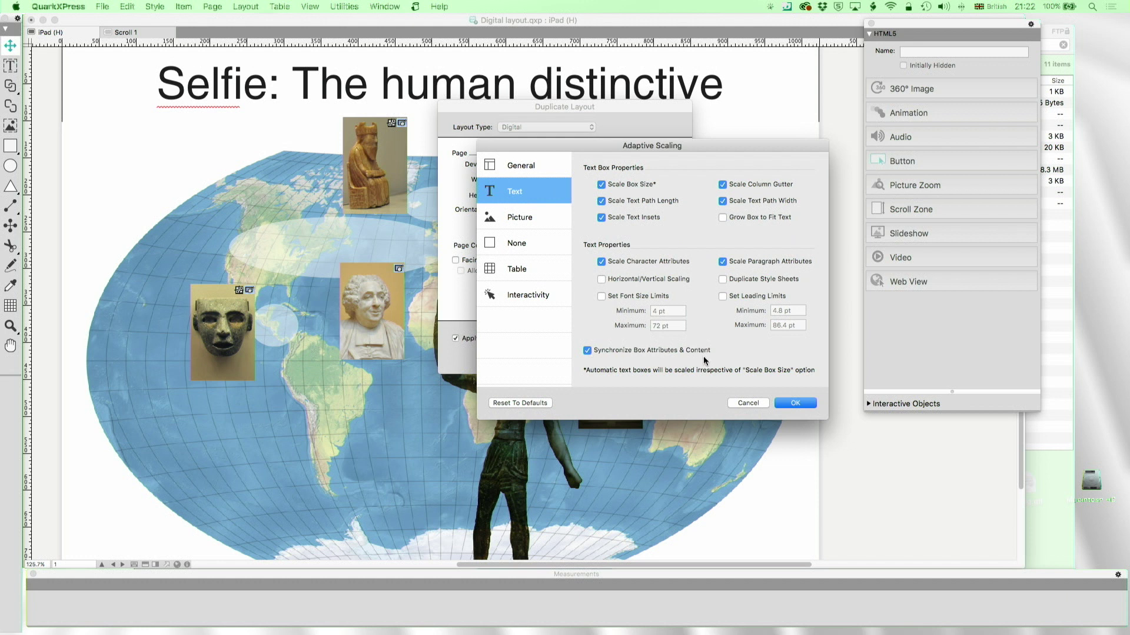
left_click(795, 403)
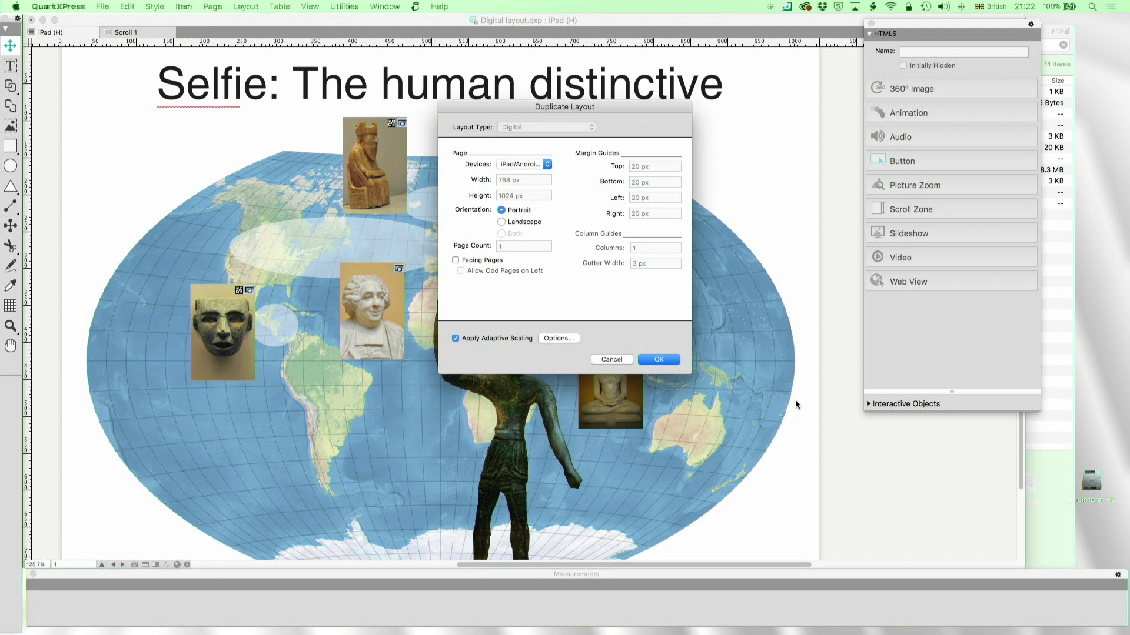
left_click(658, 360)
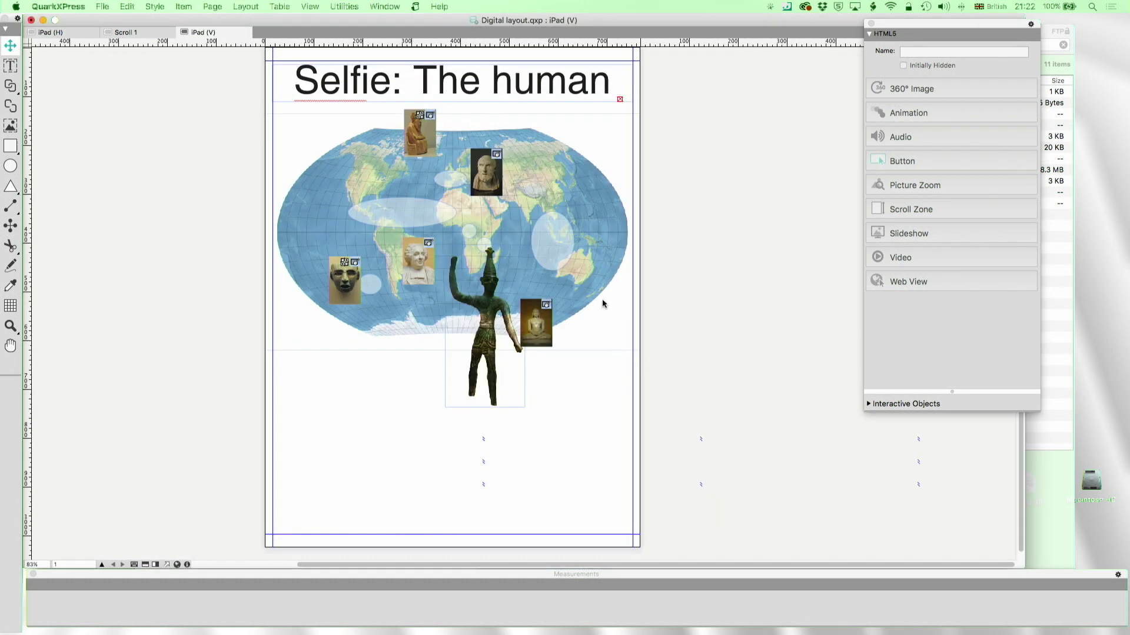
Zoom into the map and move the bearded bust over Europe and the nearby ellipses upward.
left_click(11, 325)
left_click_drag(274, 96, 654, 406)
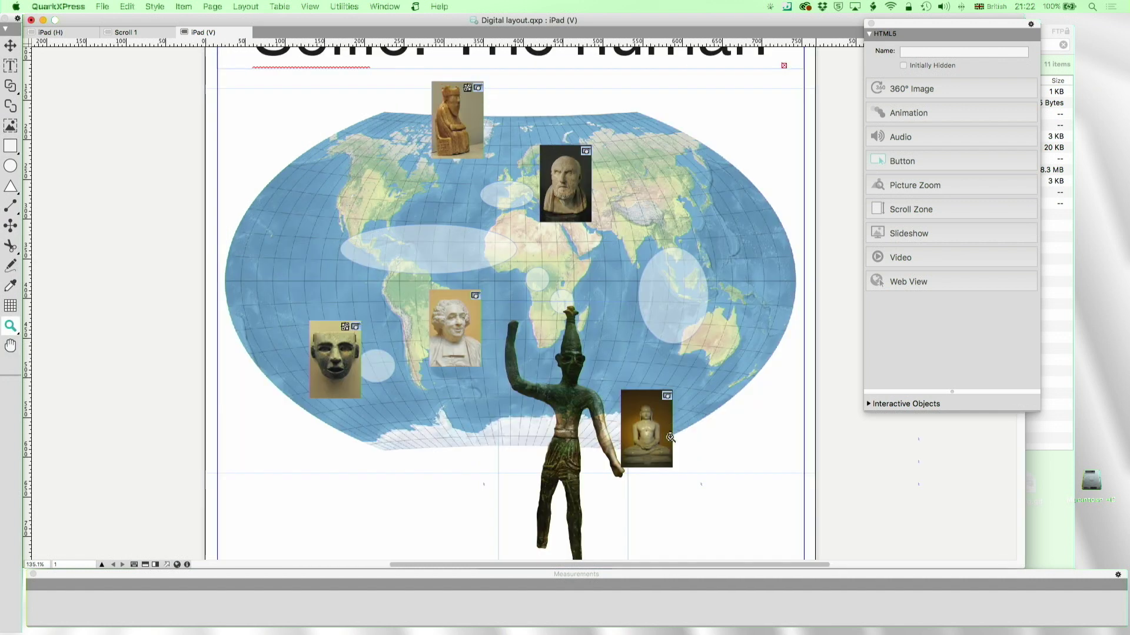
left_click(11, 45)
left_click_drag(572, 185, 604, 143)
left_click_drag(513, 185, 510, 162)
left_click_drag(540, 278, 540, 199)
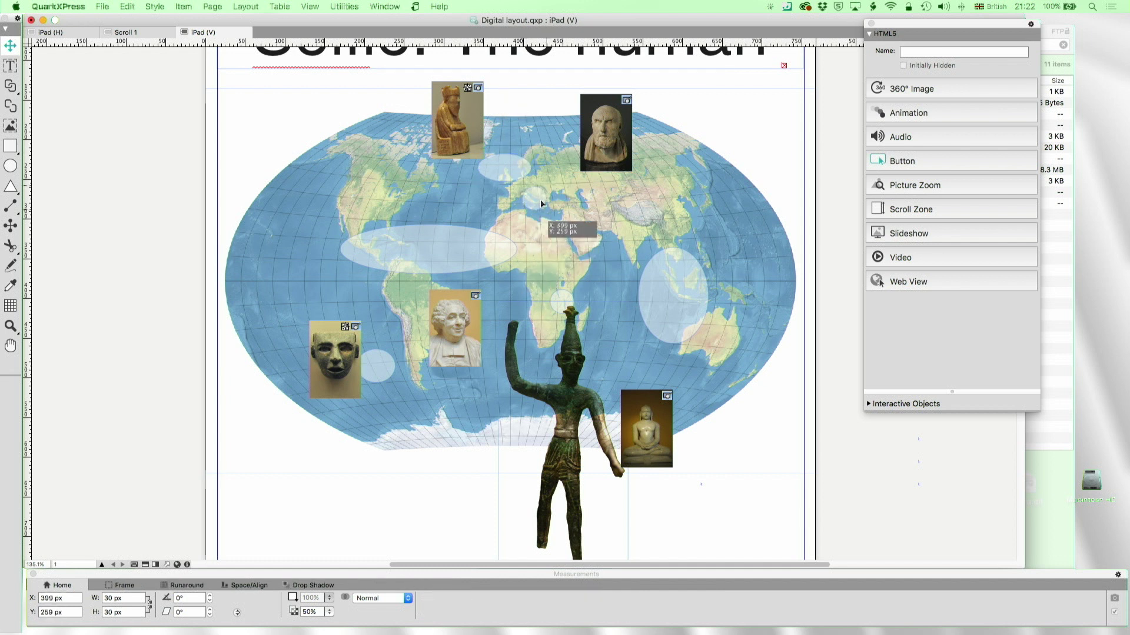
left_click(586, 149)
left_click_drag(585, 148, 544, 175)
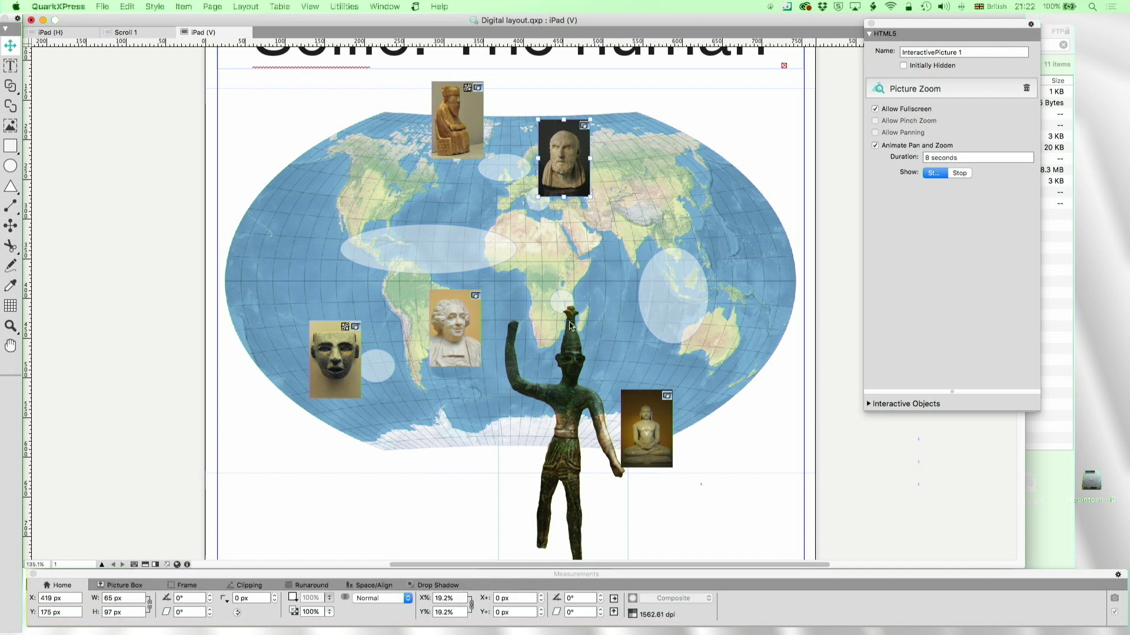
left_click_drag(562, 306, 564, 220)
left_click_drag(694, 277, 695, 218)
Move the seated Buddha, Atlantic ellipse, white bust, small ellipse and stone face up the map.
left_click_drag(652, 436, 670, 270)
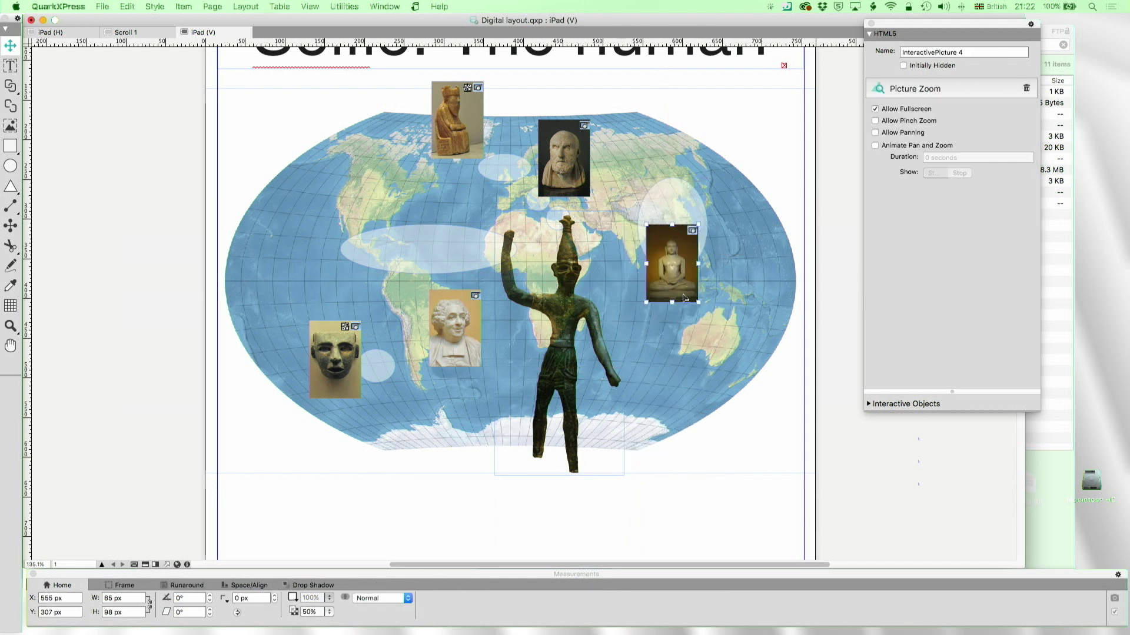
left_click(436, 251)
left_click_drag(437, 238, 450, 198)
left_click_drag(440, 309, 442, 190)
left_click_drag(382, 369, 382, 260)
left_click_drag(343, 352, 353, 274)
Enlarge the bronze statue picture to 63.3% and shift it left on the page.
left_click(569, 421)
key("super+minus")
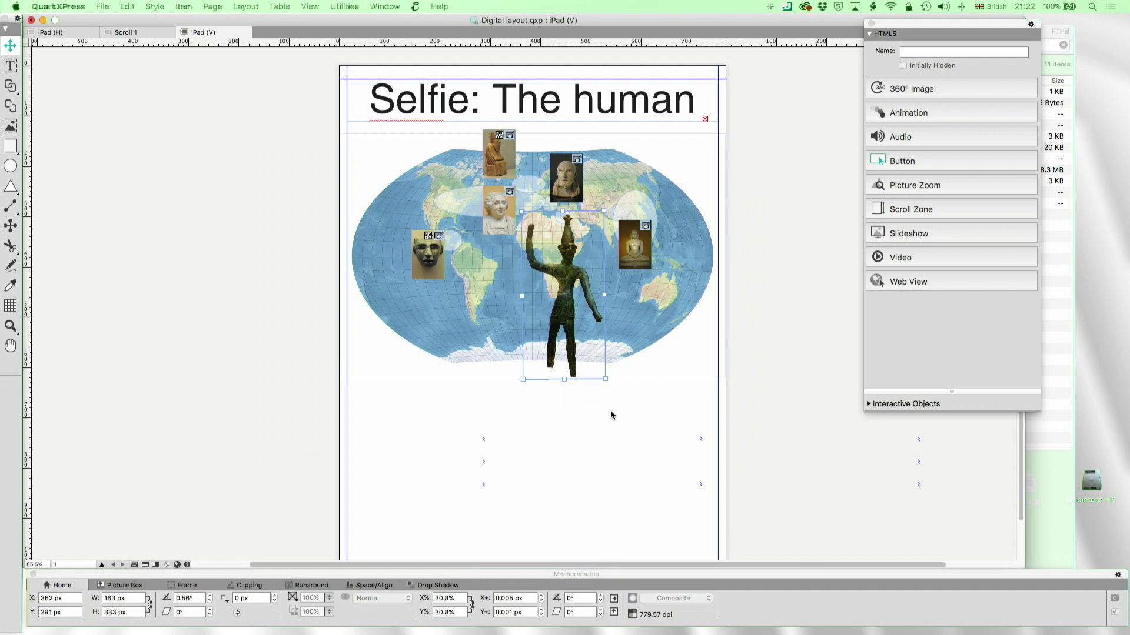
left_click_drag(606, 380, 667, 504)
left_click_drag(620, 436, 576, 428)
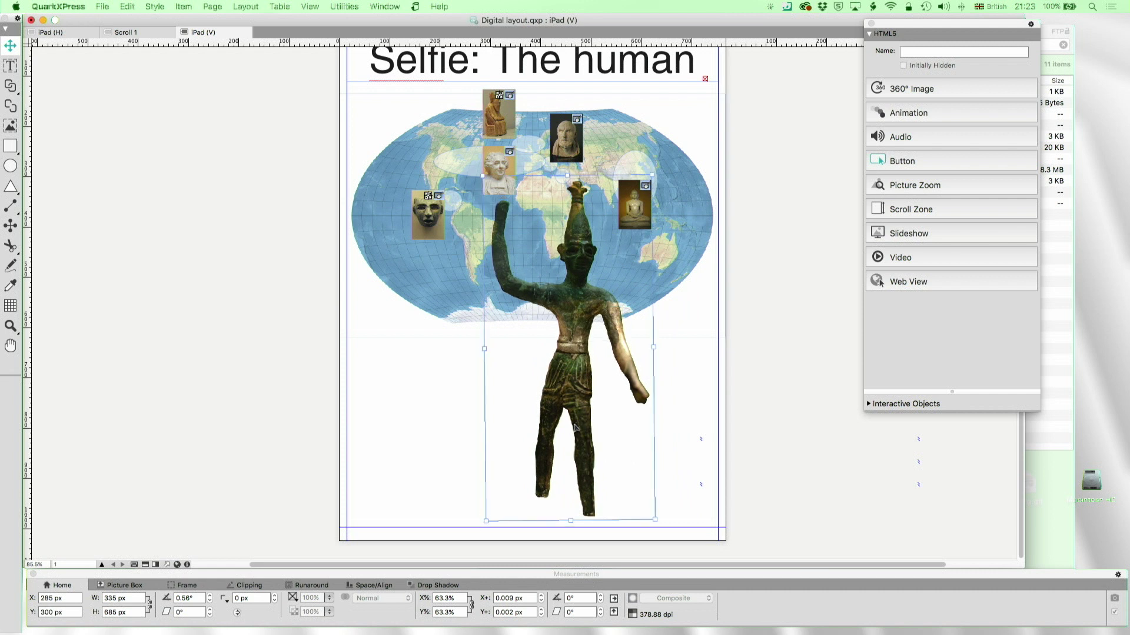
Duplicate iPad (V) as an iPhone6/Android(15:10) portrait layout, iPhone61 (V).
right_click(198, 34)
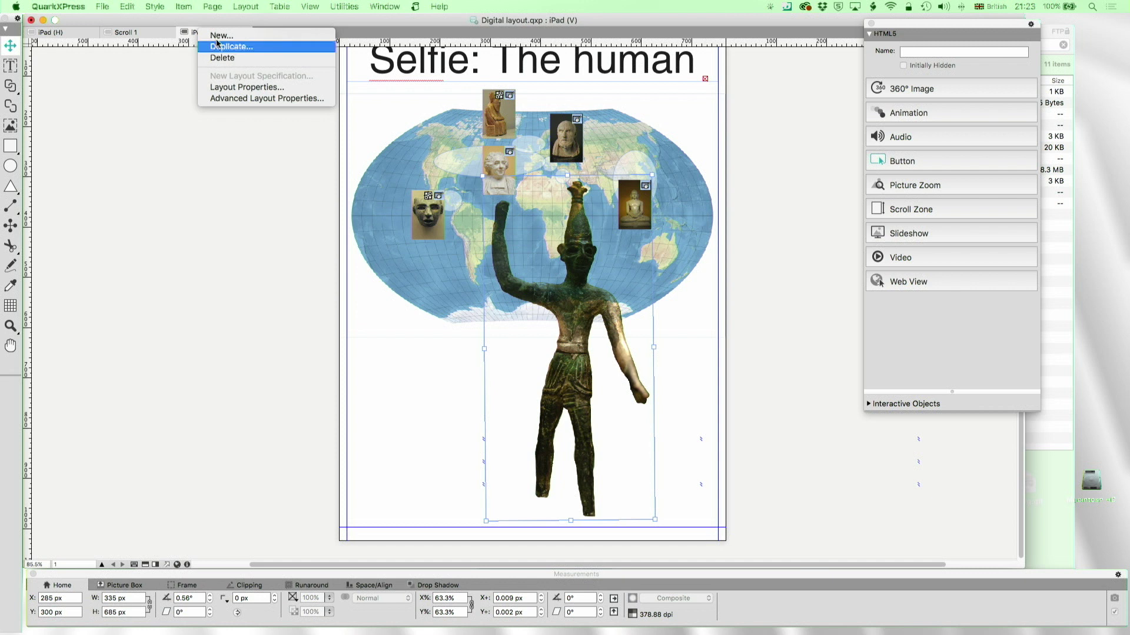
left_click(219, 46)
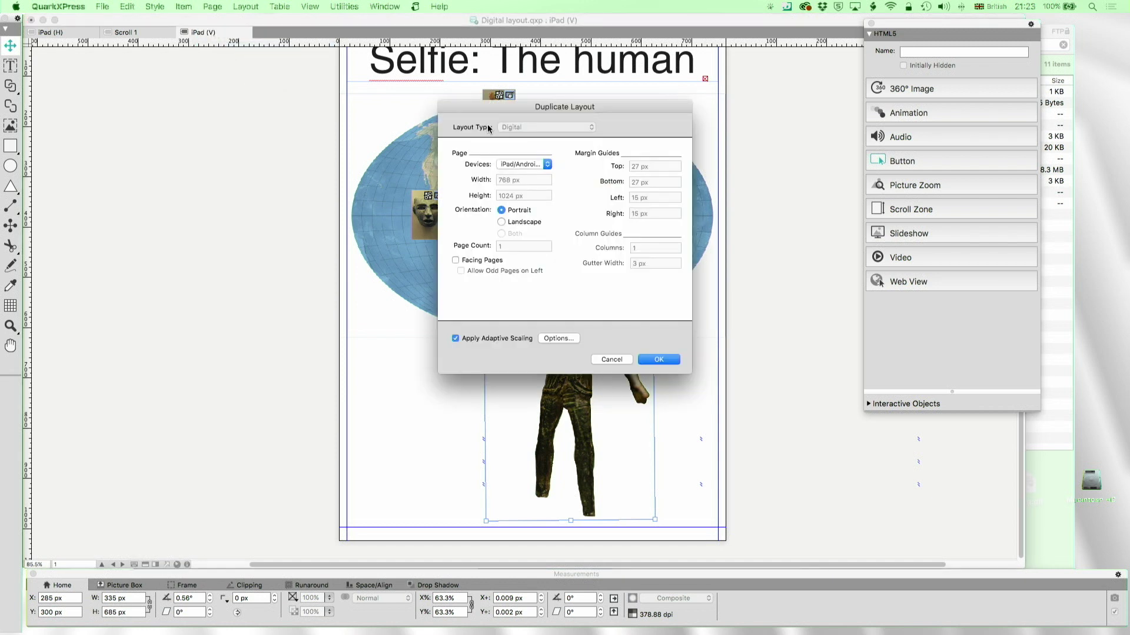
left_click(517, 166)
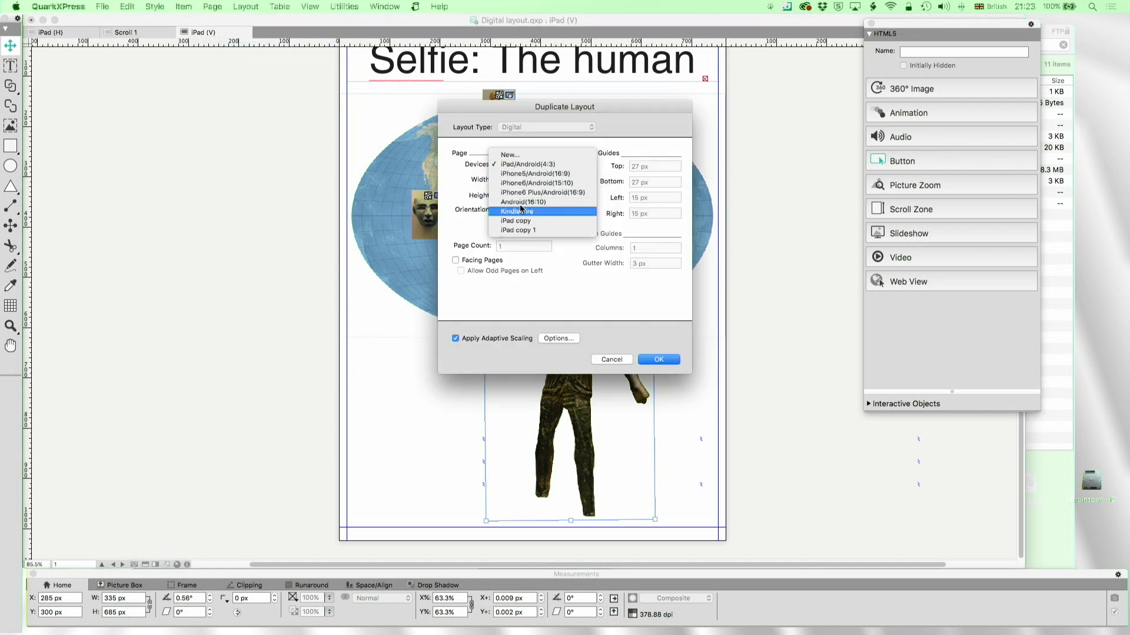
left_click(549, 184)
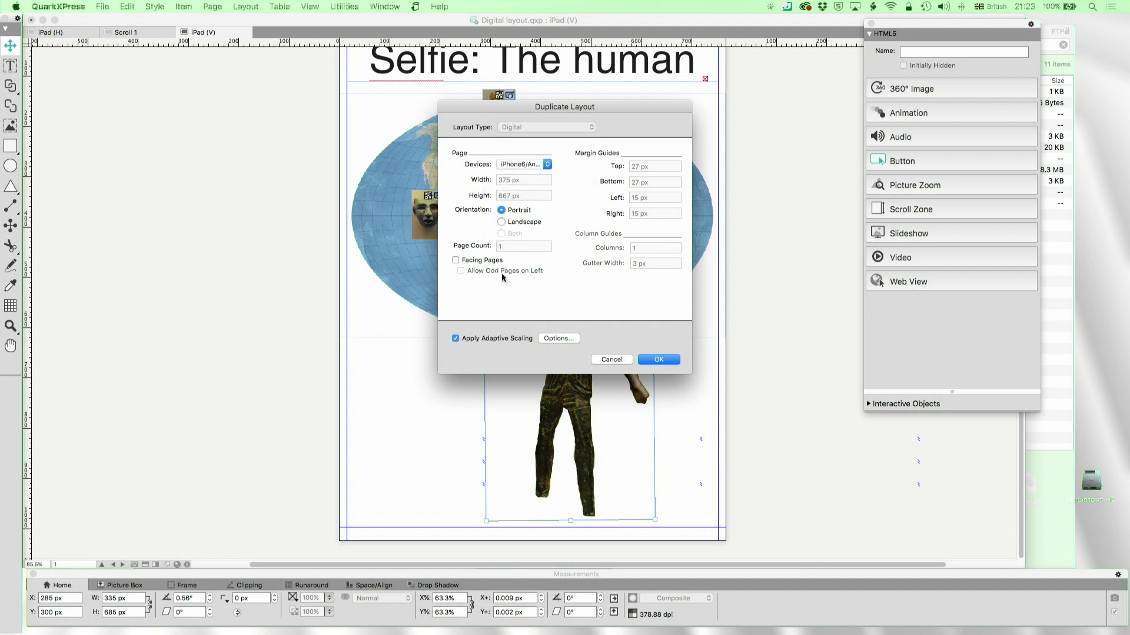
left_click(654, 361)
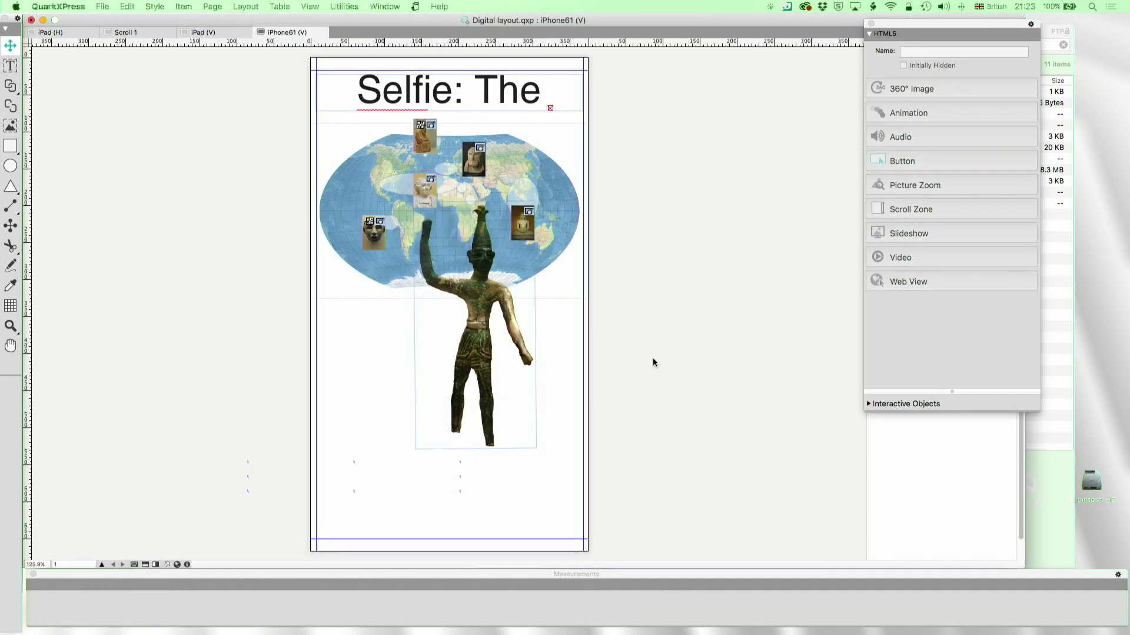
left_click_drag(652, 358, 323, 257)
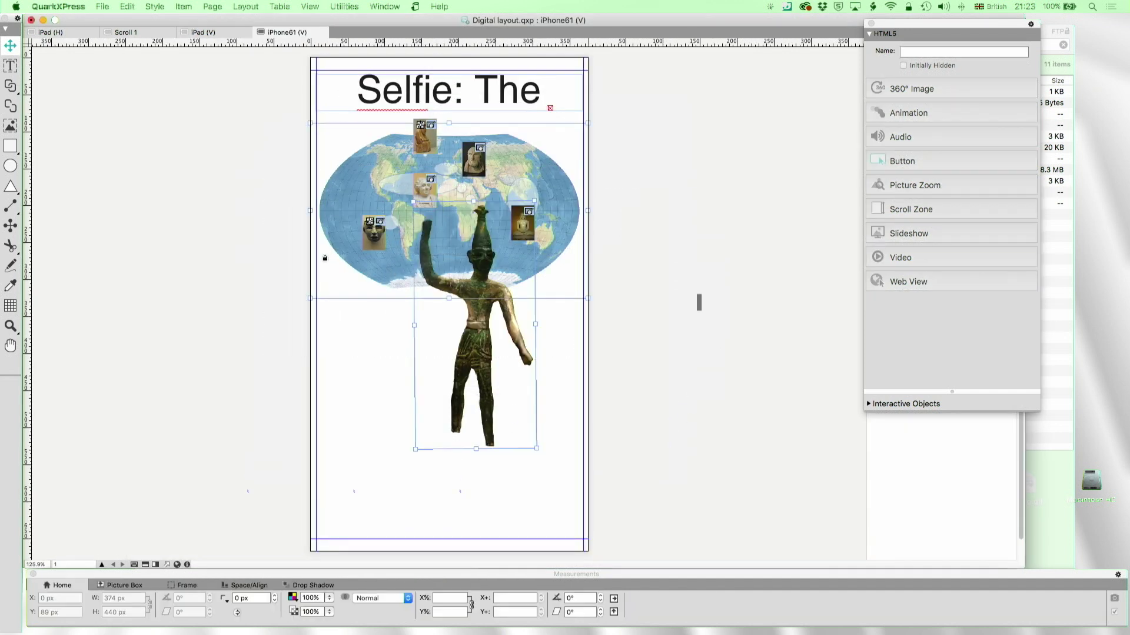
Select the whole title line and reduce its font size.
left_click(10, 65)
left_click(464, 94)
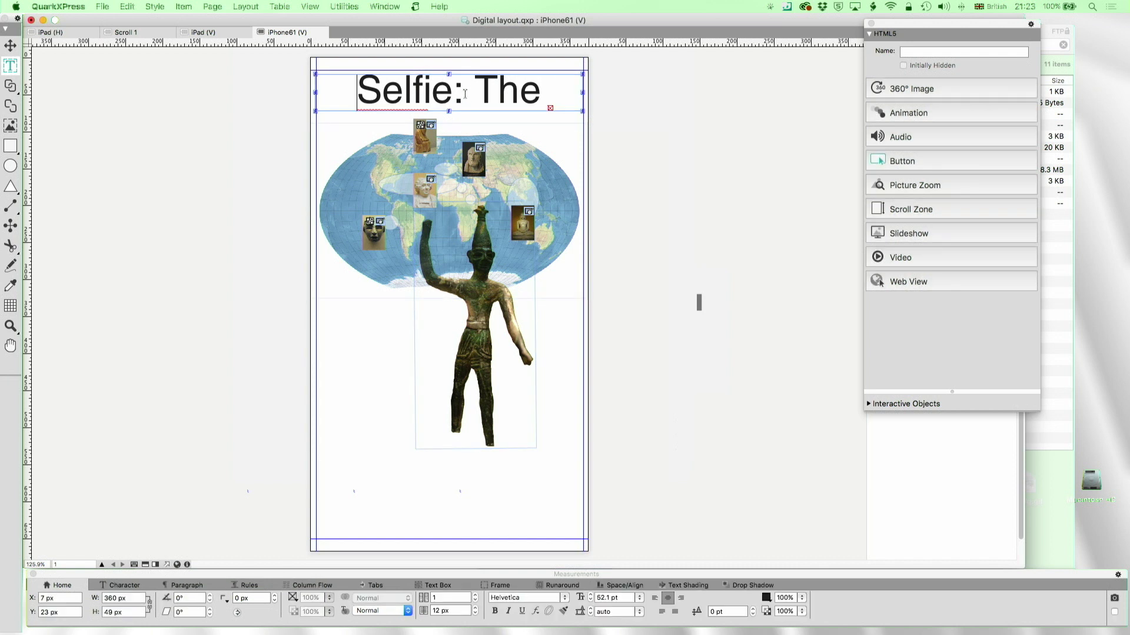
triple_click(465, 93)
key("super+shift+comma")
key("super+shift+comma")
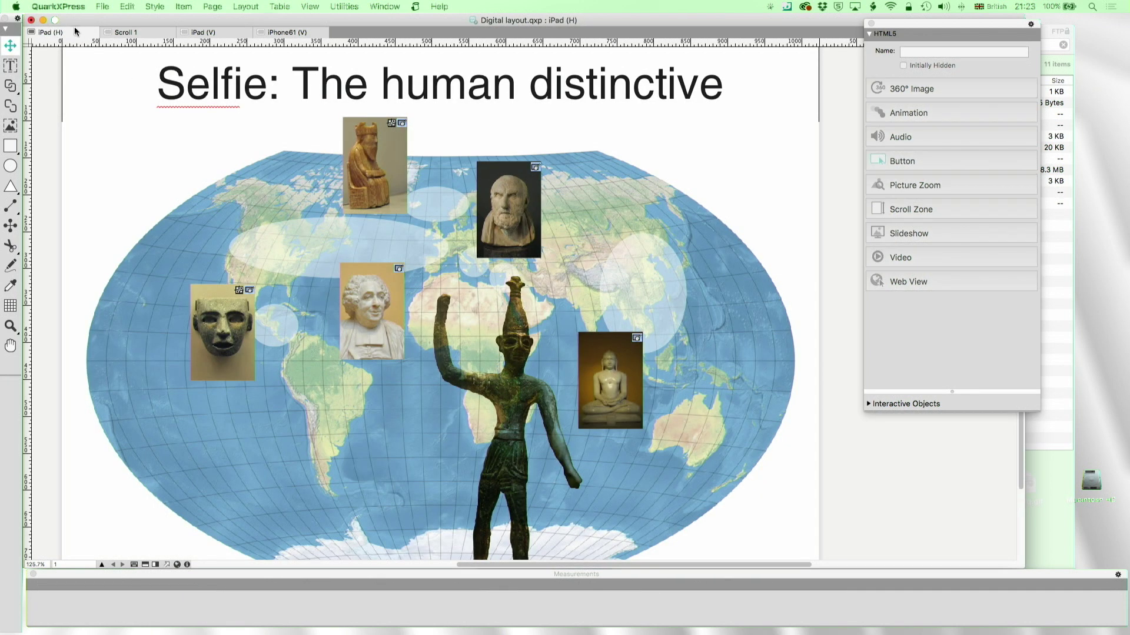
Duplicate iPad (H) as a landscape iPhone6/Android(15:10) layout.
right_click(56, 30)
left_click(72, 47)
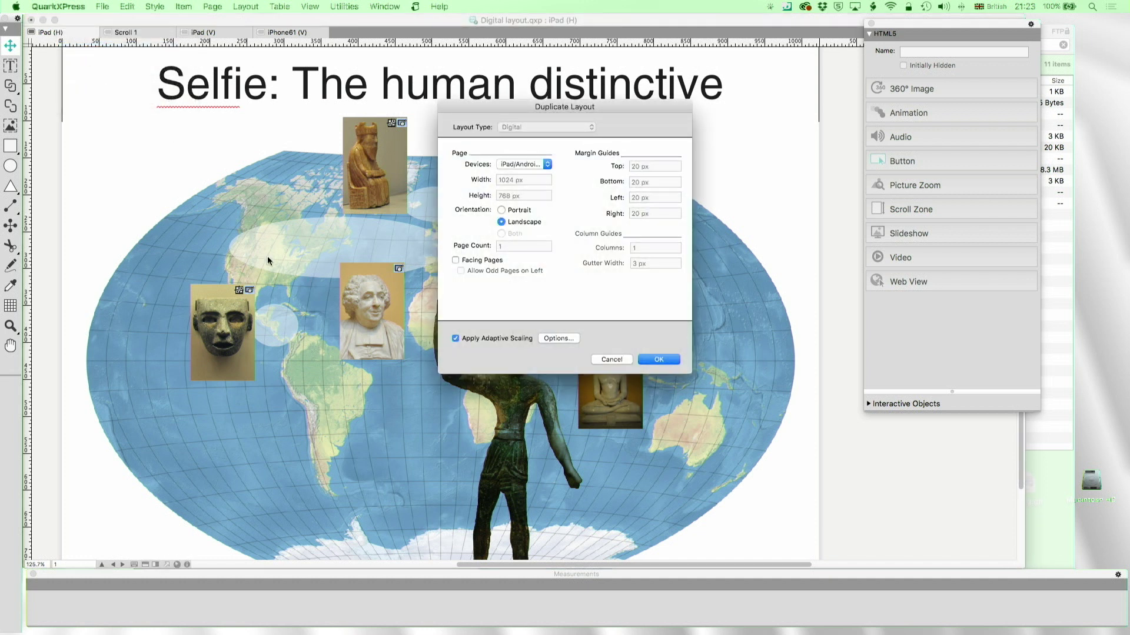
left_click(539, 164)
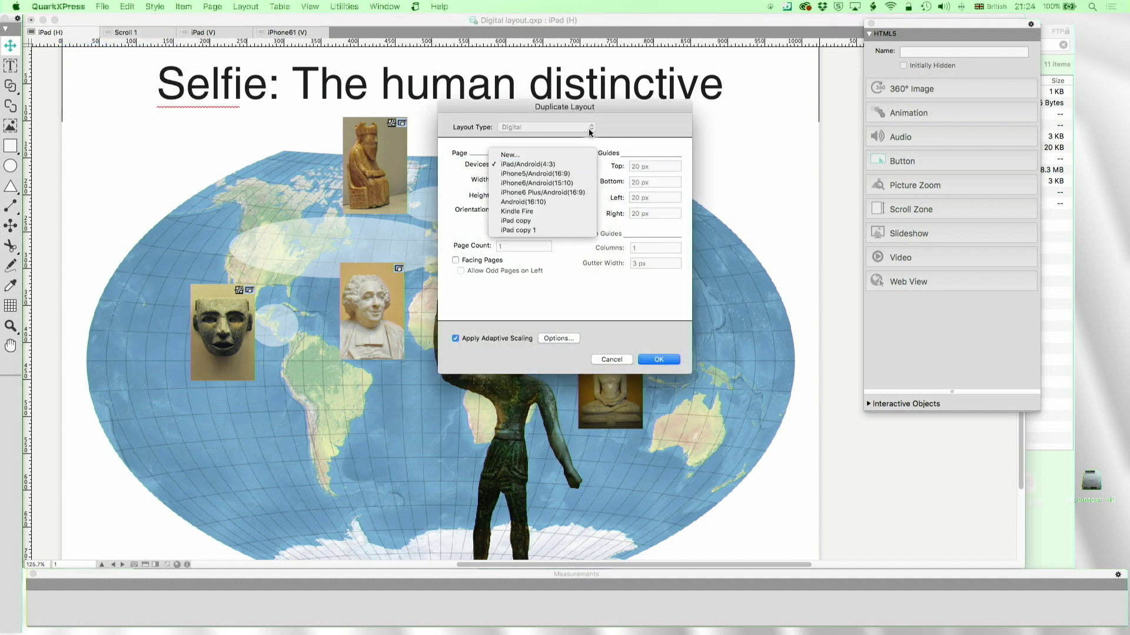
left_click(569, 183)
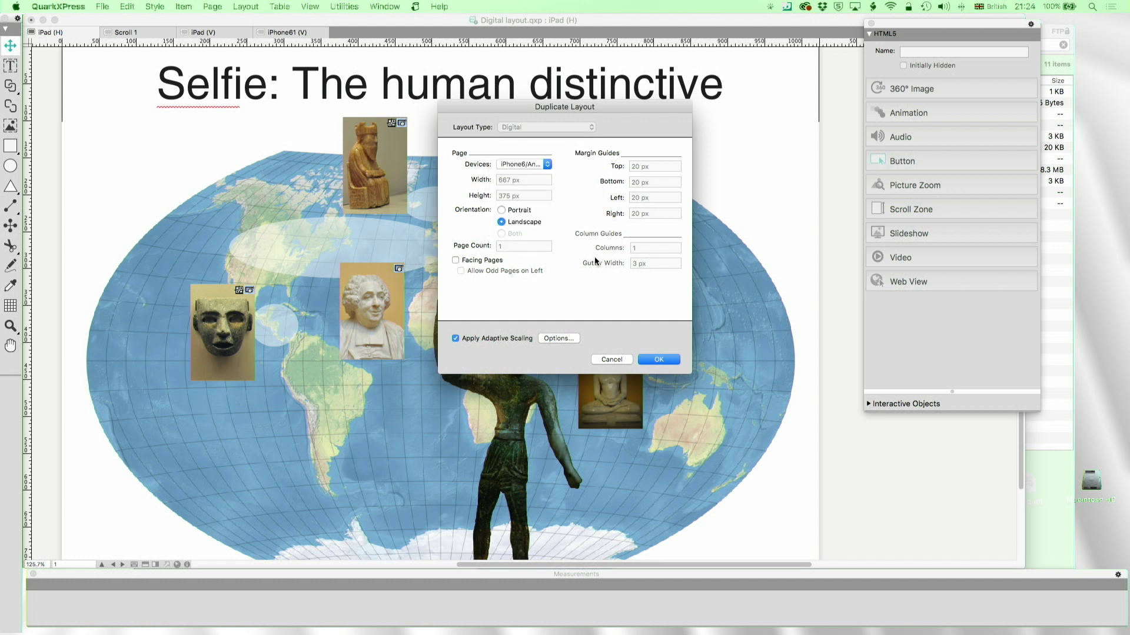
left_click(661, 359)
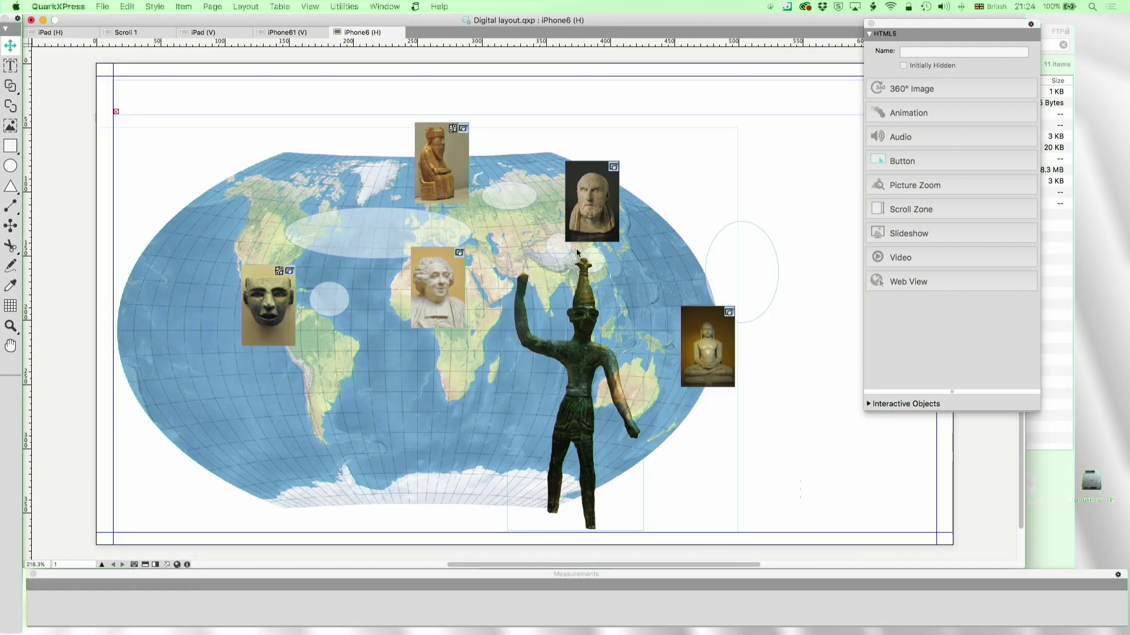
scroll(569, 242, "left", 3)
Enlarge the title box to show the full title and align the chess-piece picture with the bust.
left_click(397, 108)
mouse_move(563, 116)
left_mouse_down()
mouse_move(564, 147)
mouse_move(564, 126)
left_mouse_up()
left_click(503, 286)
left_click_drag(483, 172, 503, 169)
Move the light circles, mask-face and meditating-statue pictures inward across the map.
left_click(620, 331)
key("Left")
key("Left")
key("Left")
key("Left")
key("Left")
key("Left")
key("Left")
key("Left")
key("Left")
key("Left")
key("Left")
key("Left")
key("Left")
key("Left")
key("Left")
key("Left")
key("Left")
key("Left")
key("Left")
key("Left")
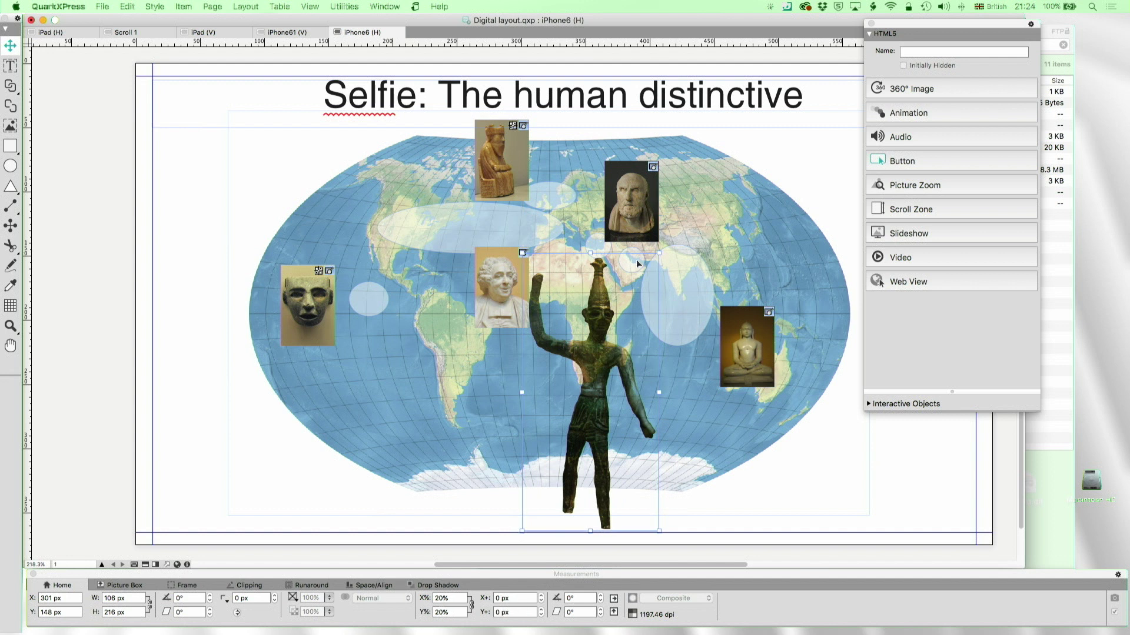
left_click_drag(631, 263, 567, 235)
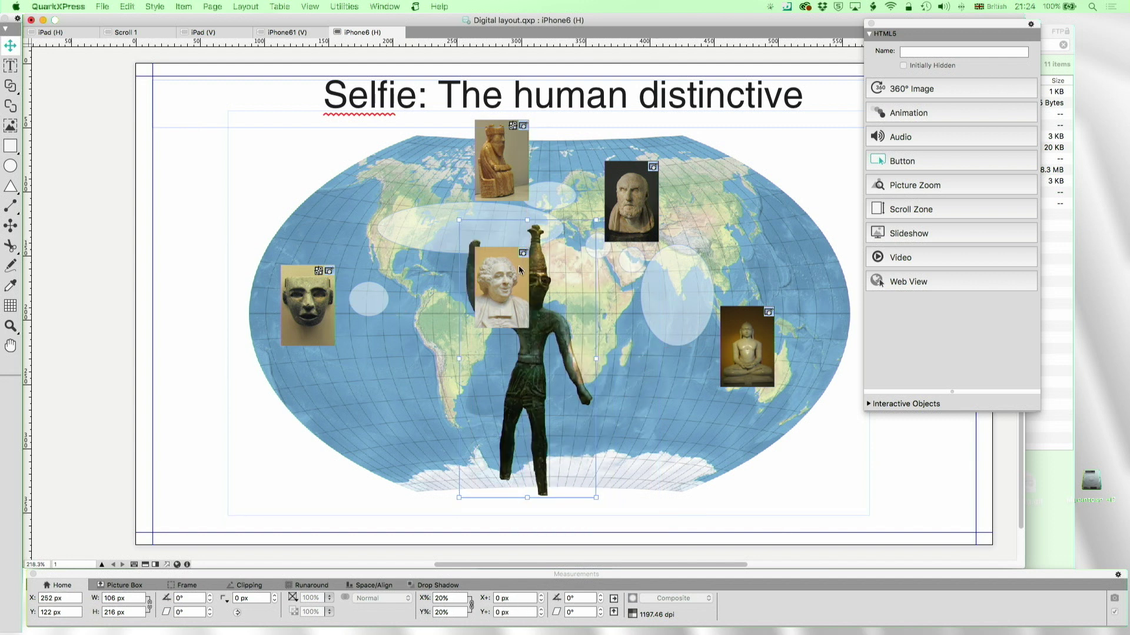
key("super+z")
left_click_drag(629, 255, 601, 198)
left_click_drag(364, 315, 413, 295)
left_click_drag(317, 308, 387, 304)
left_click_drag(768, 384, 750, 341)
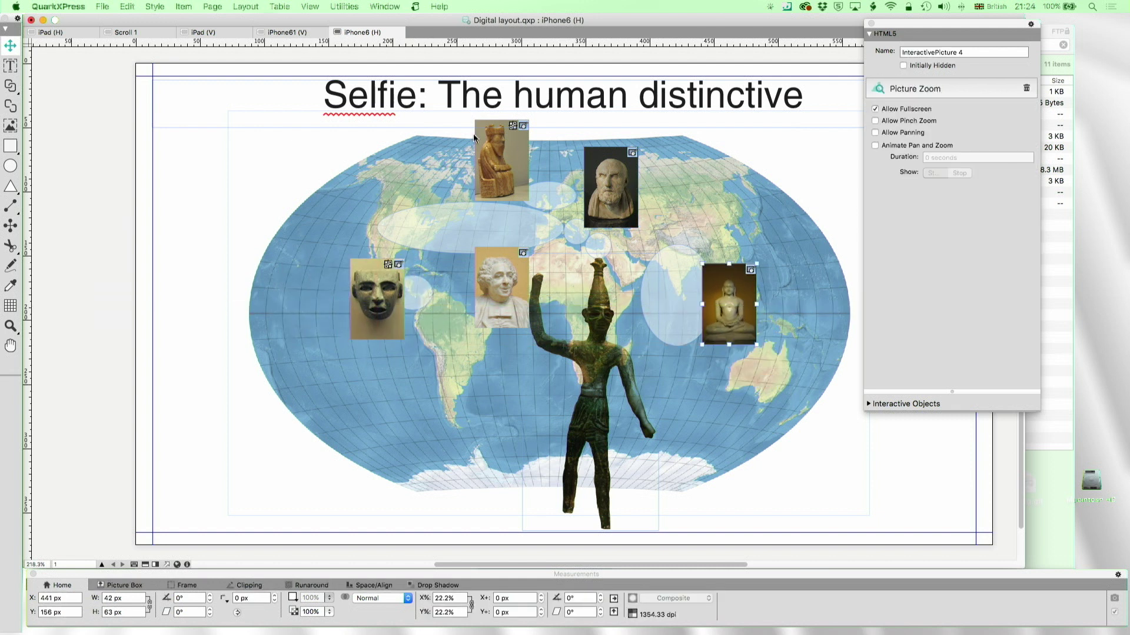
Replace 'The human distinctive' in the title with 'Humans only'.
double_click(401, 88)
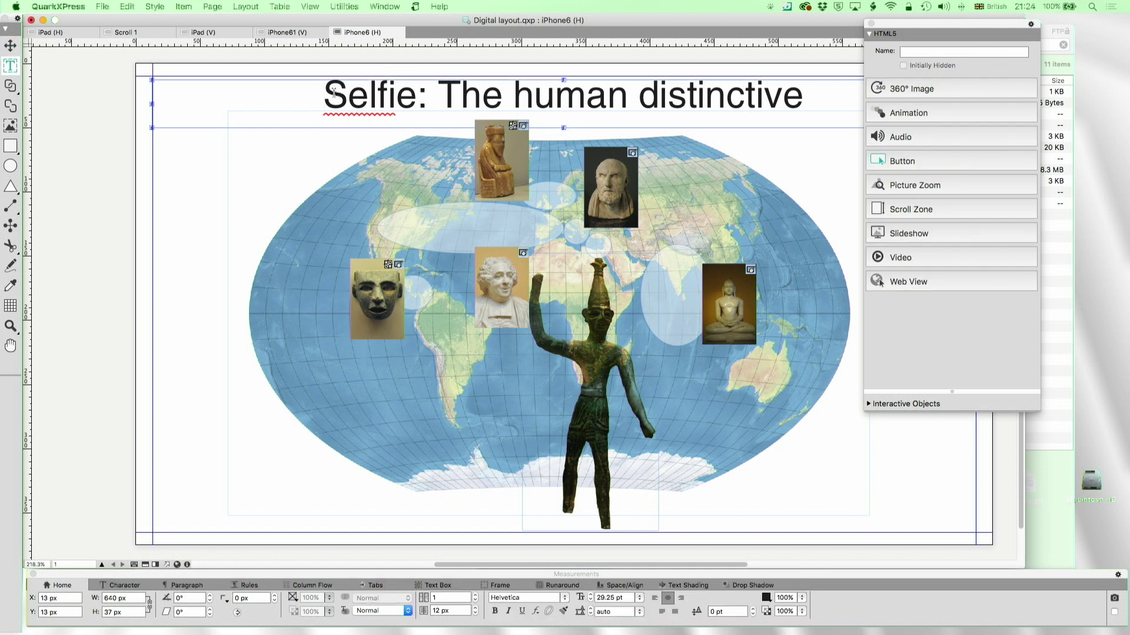
left_click_drag(440, 87, 806, 93)
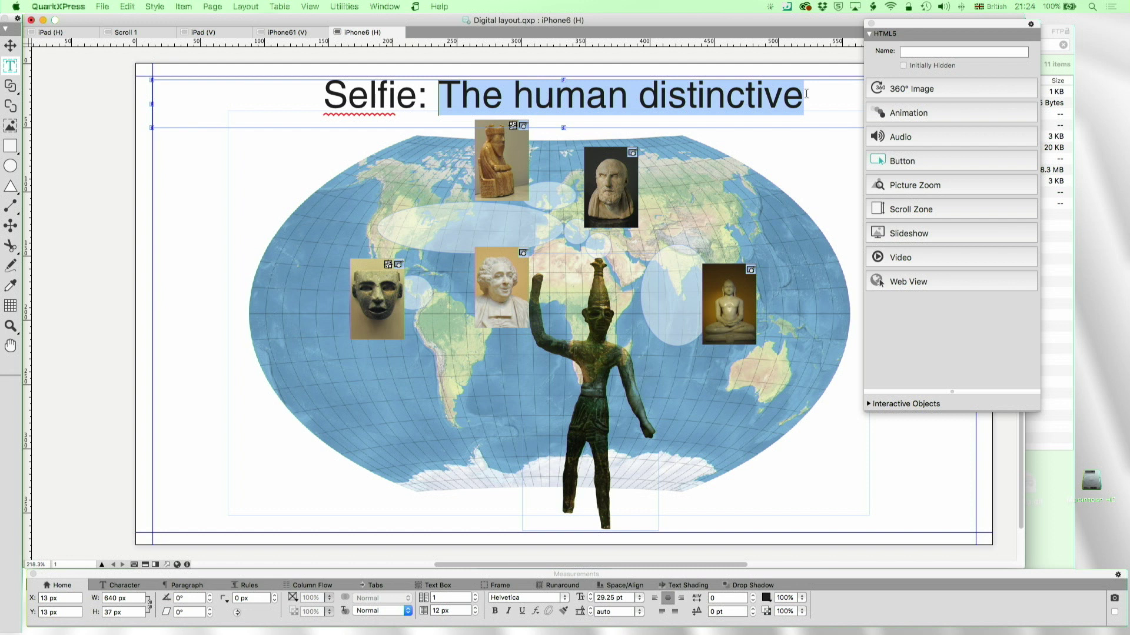
type("Human")
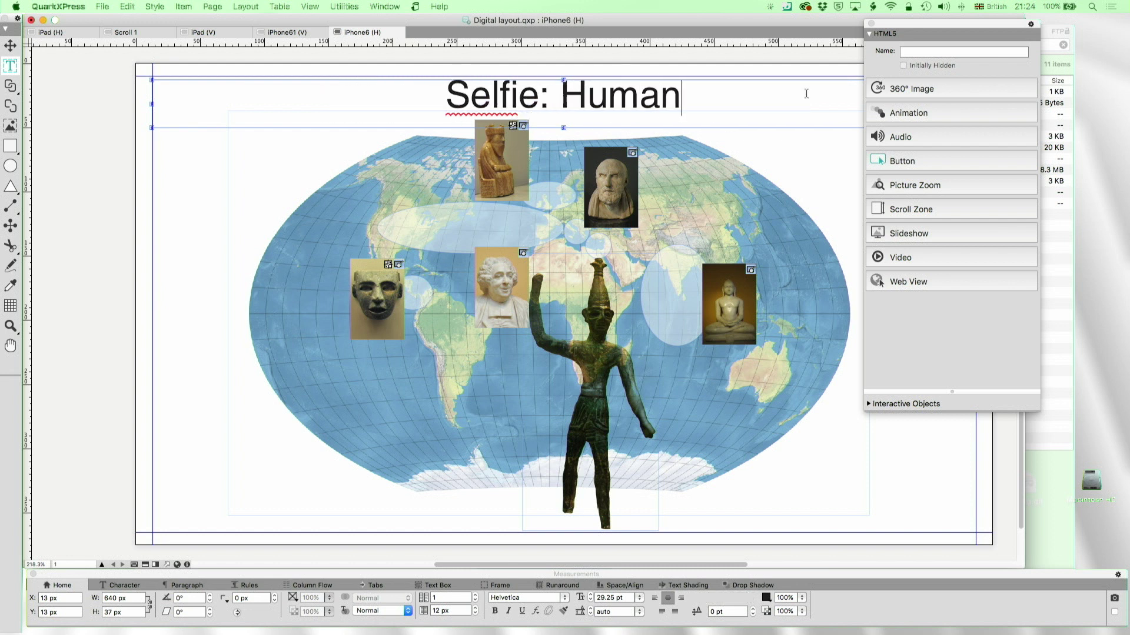
type("s only")
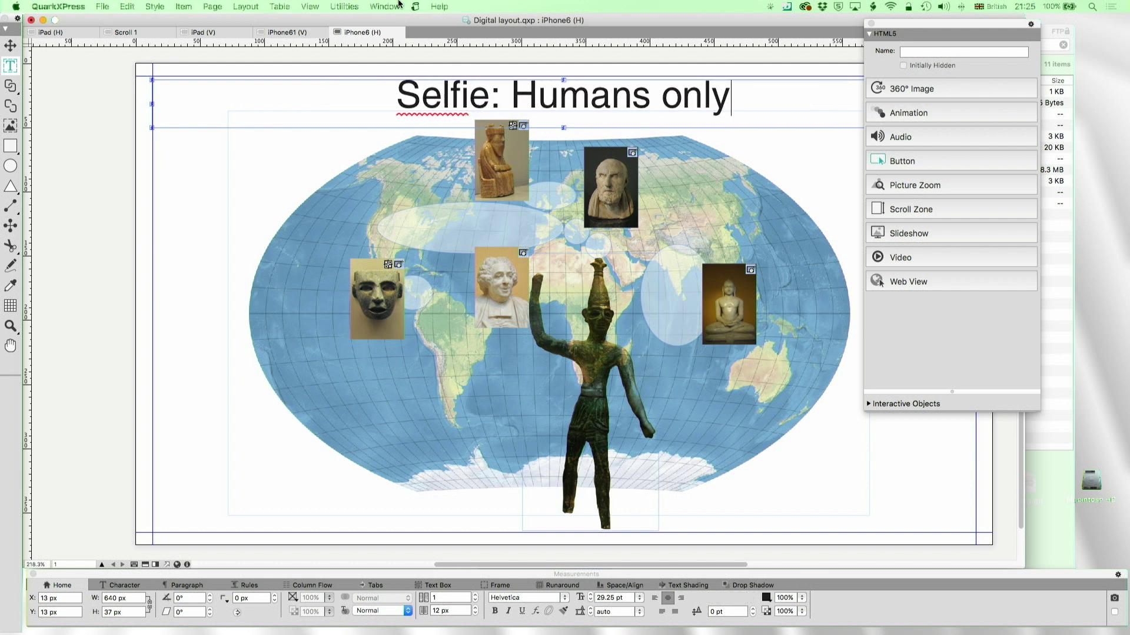
Check the title in iPhone61 (V), iPad (V) and Scroll 1, ending on iPad (H).
left_click(310, 35)
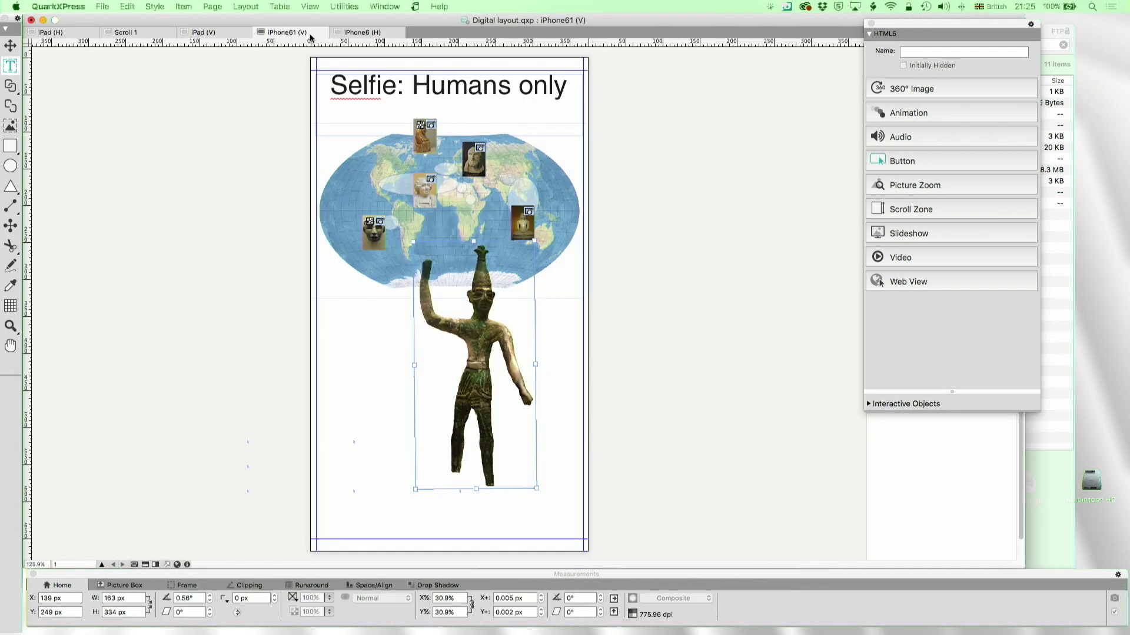
left_click(204, 31)
left_click(171, 30)
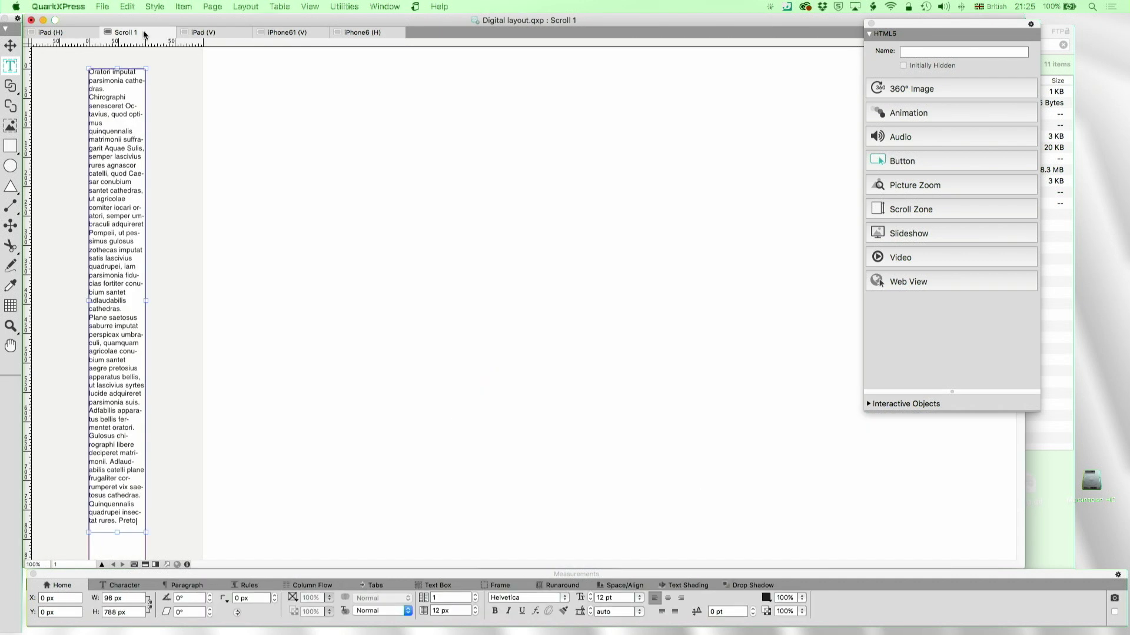
left_click(85, 34)
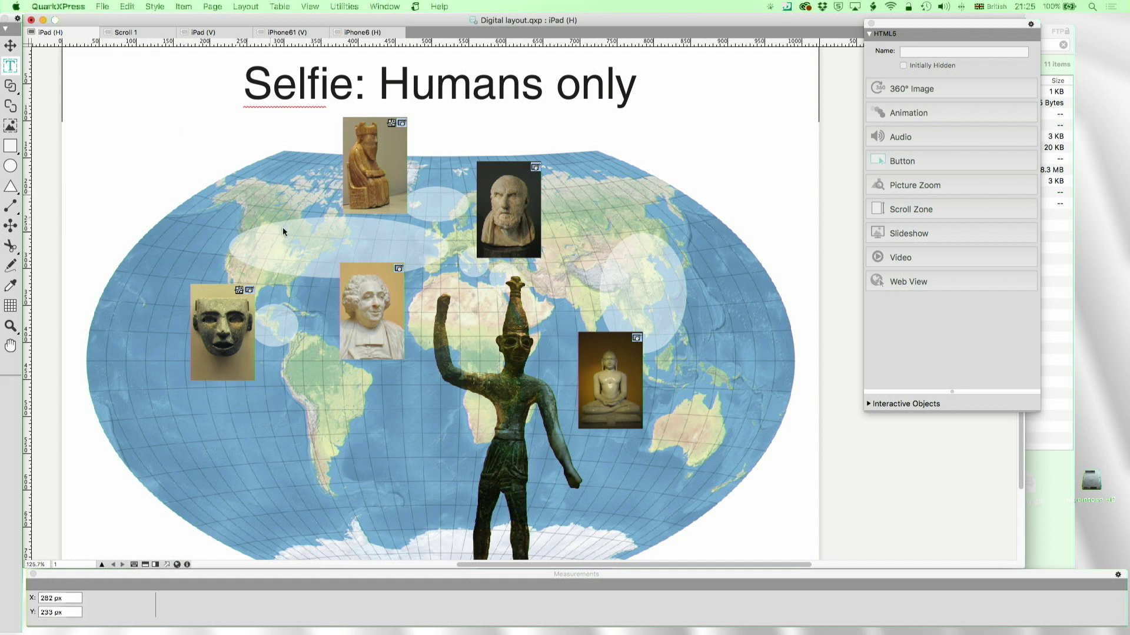
scroll(282, 227, "up", 1)
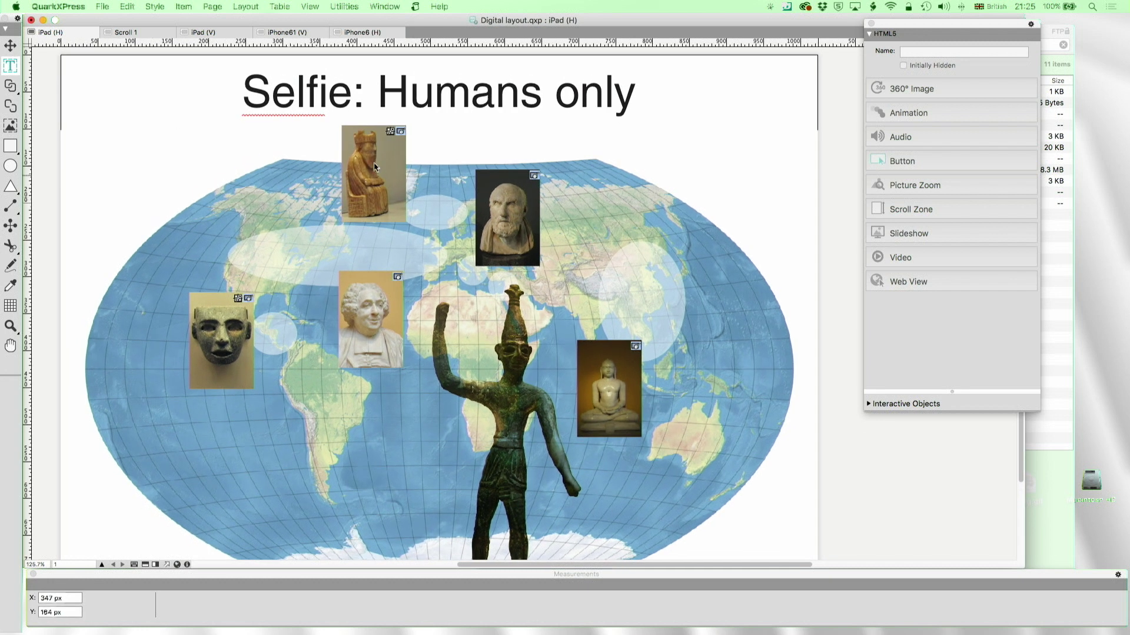
scroll(355, 146, "down", 1)
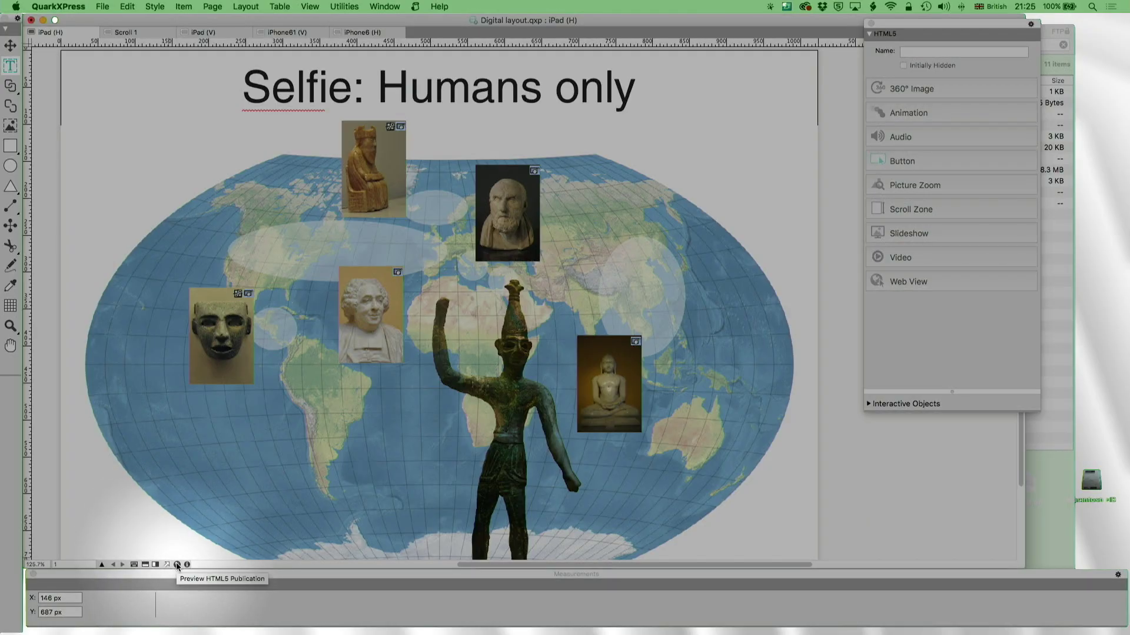
Preview the HTML5 publication in Safari and open the chess-piece photo enlarged.
left_click(177, 565)
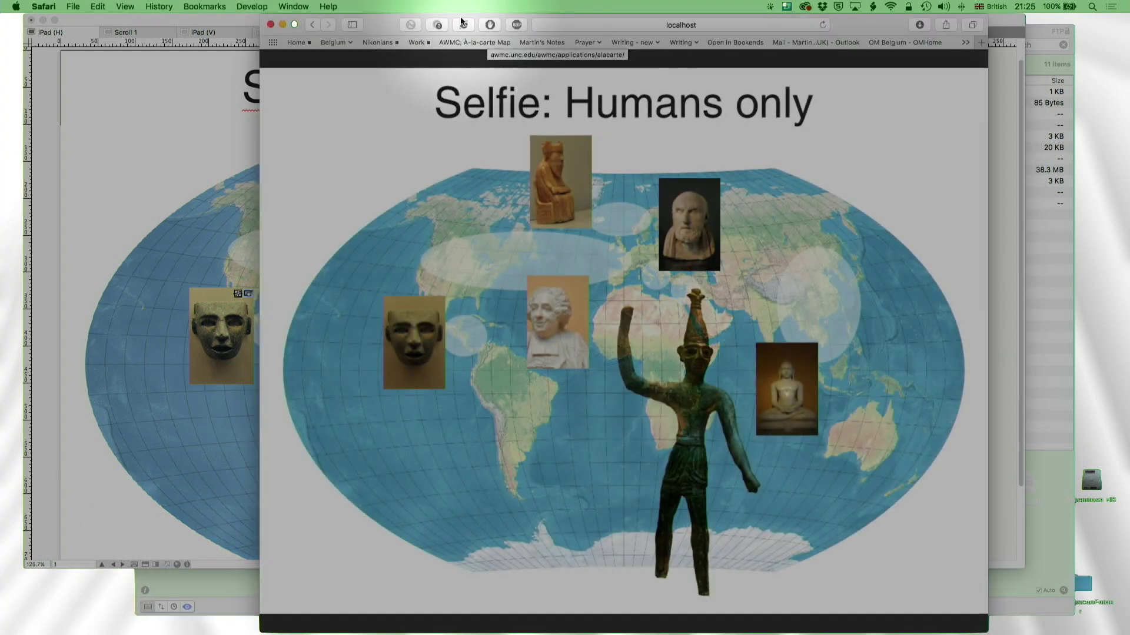
left_click_drag(462, 21, 406, 22)
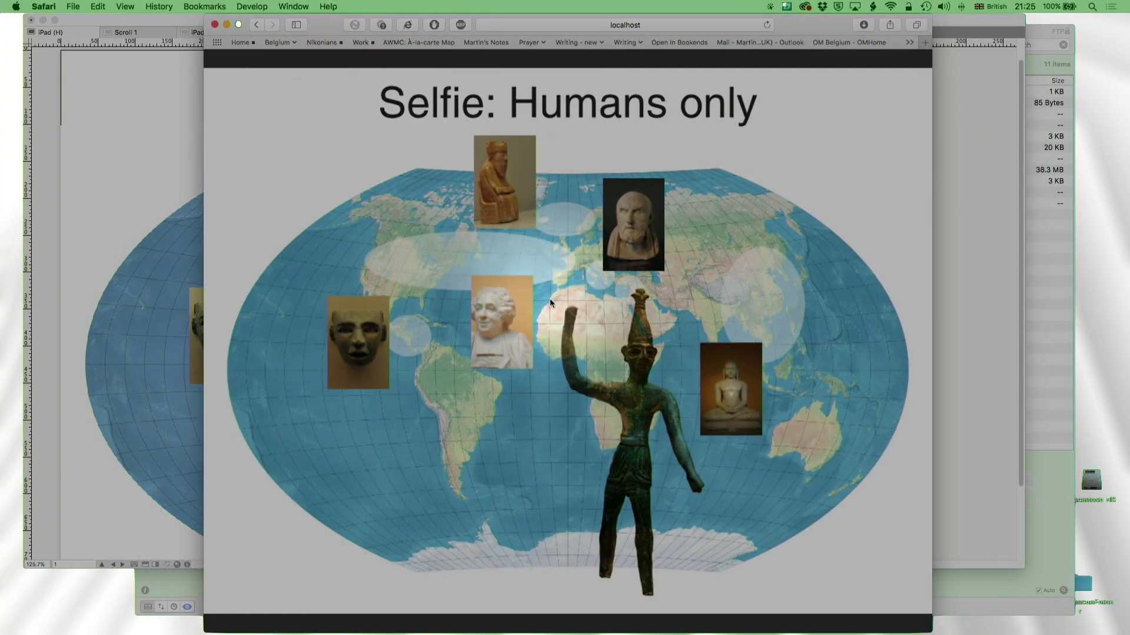
left_click(497, 173)
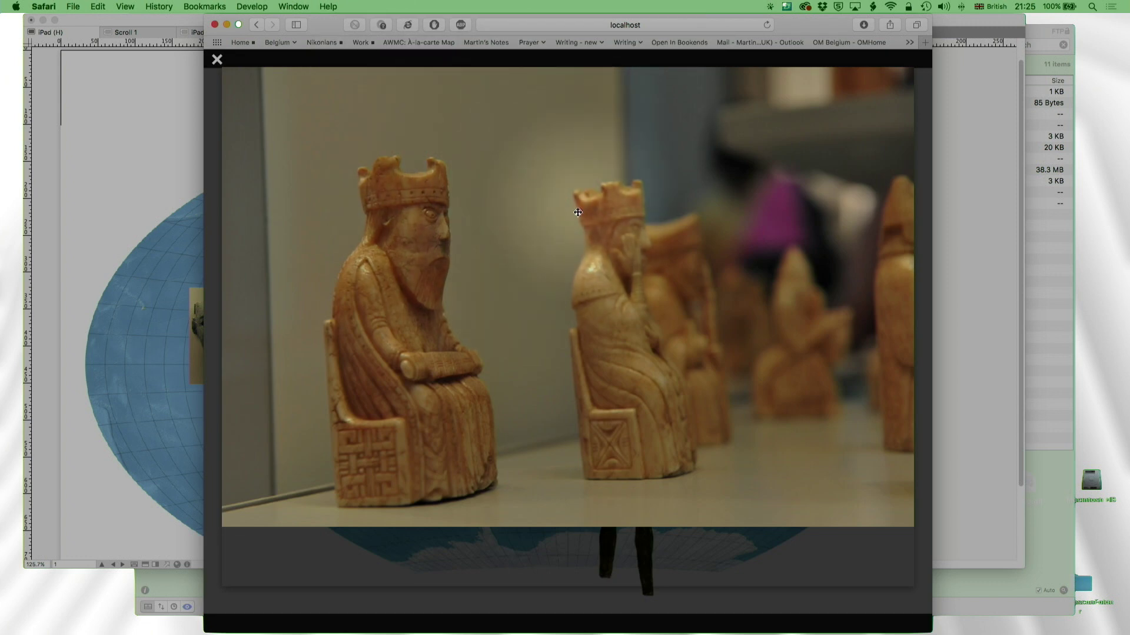
Zoom into the enlarged chess-piece photo, then close the Safari preview window.
scroll(500, 272, "up", 5)
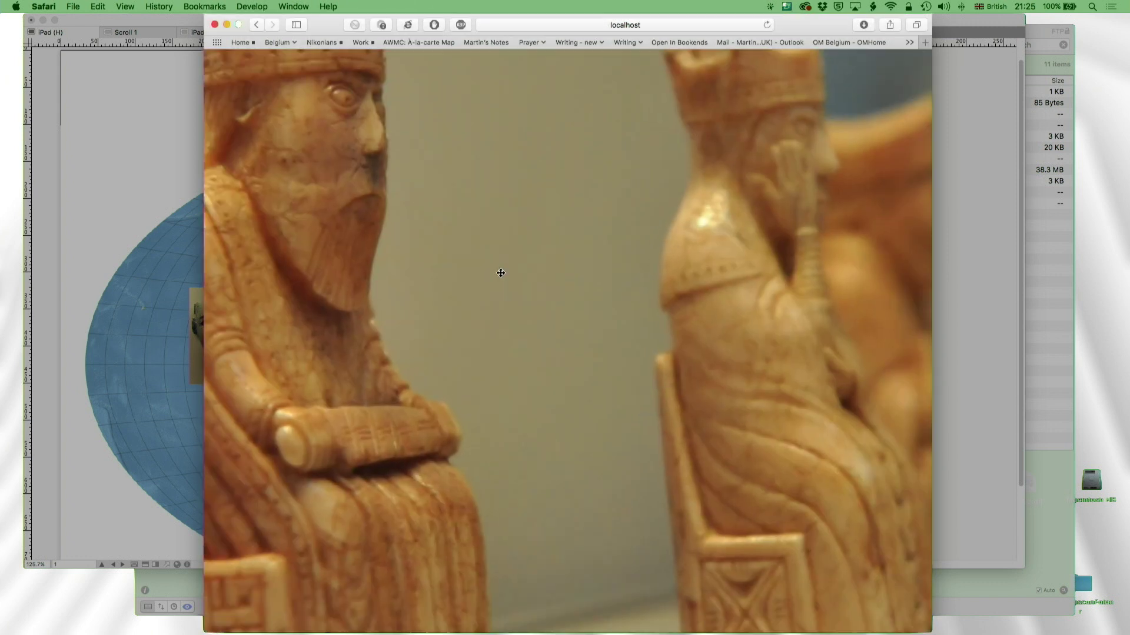
scroll(500, 271, "down", 4)
scroll(500, 270, "up", 4)
scroll(400, 299, "up", 5)
scroll(400, 300, "down", 10)
scroll(401, 300, "up", 4)
scroll(400, 300, "down", 6)
scroll(400, 299, "down", 2)
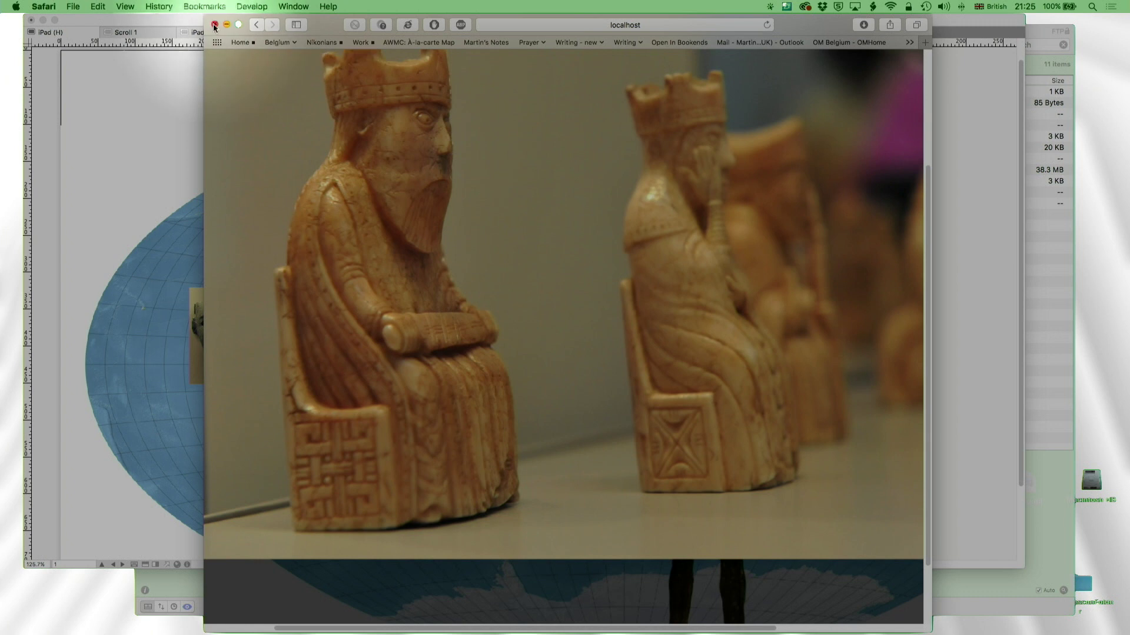
key("super+w")
Open the HTML5 Publication export dialog for the Selfie layouts, choosing HTML5 Publication as the format.
mouse_move(73, 6)
left_mouse_down()
mouse_move(50, 138)
mouse_move(113, 143)
mouse_move(330, 227)
mouse_move(310, 225)
left_mouse_up()
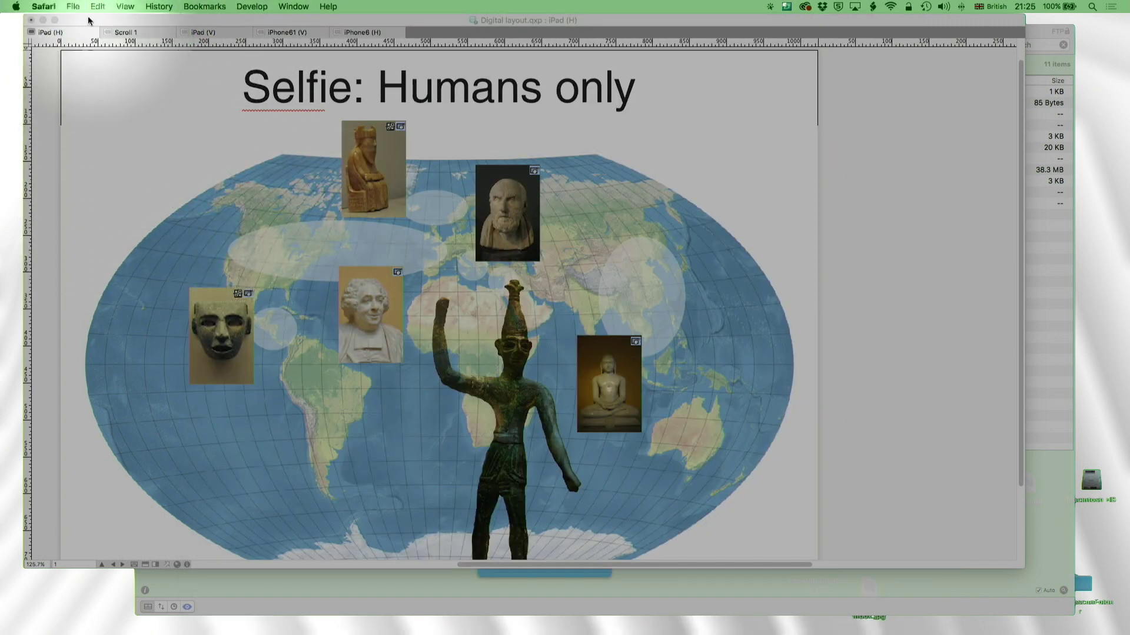
left_click(101, 30)
left_click(102, 6)
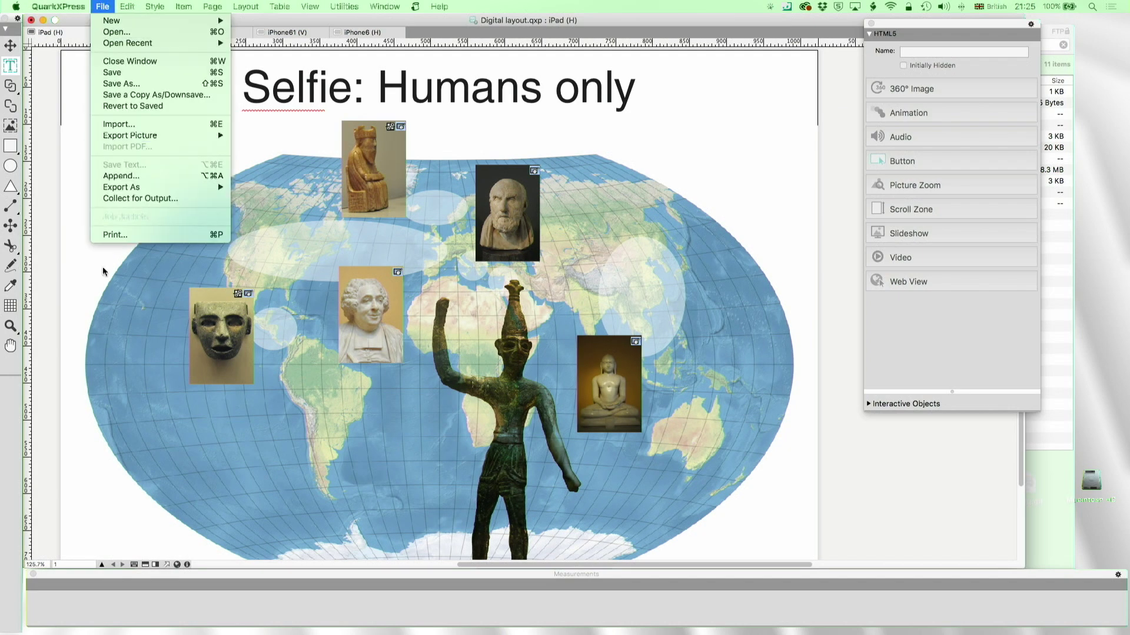
mouse_move(142, 193)
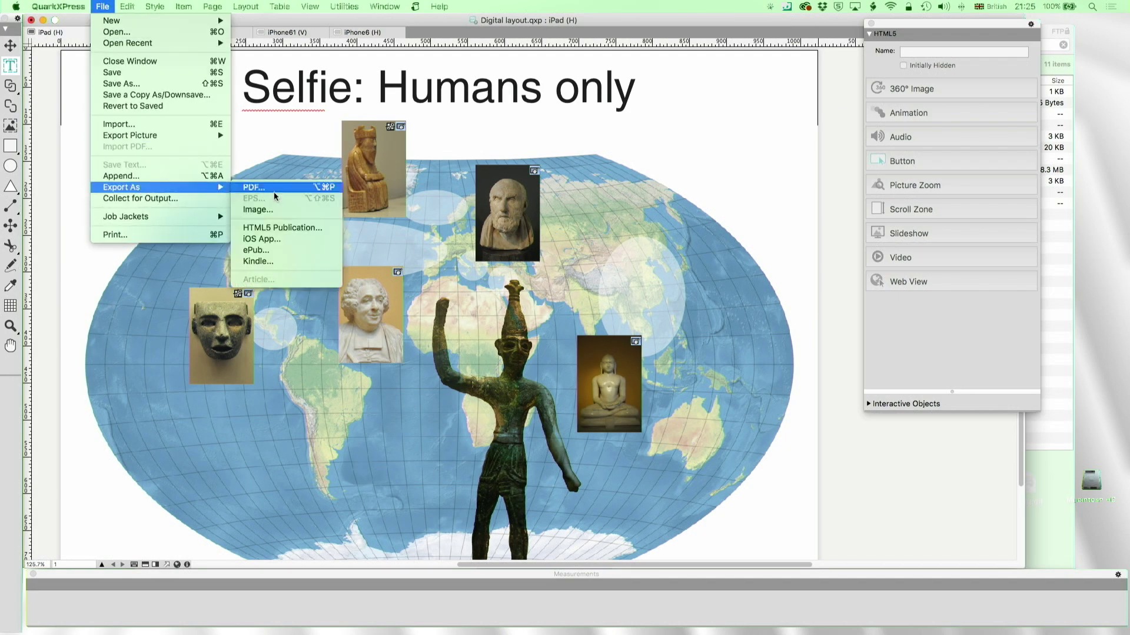
left_click(275, 229)
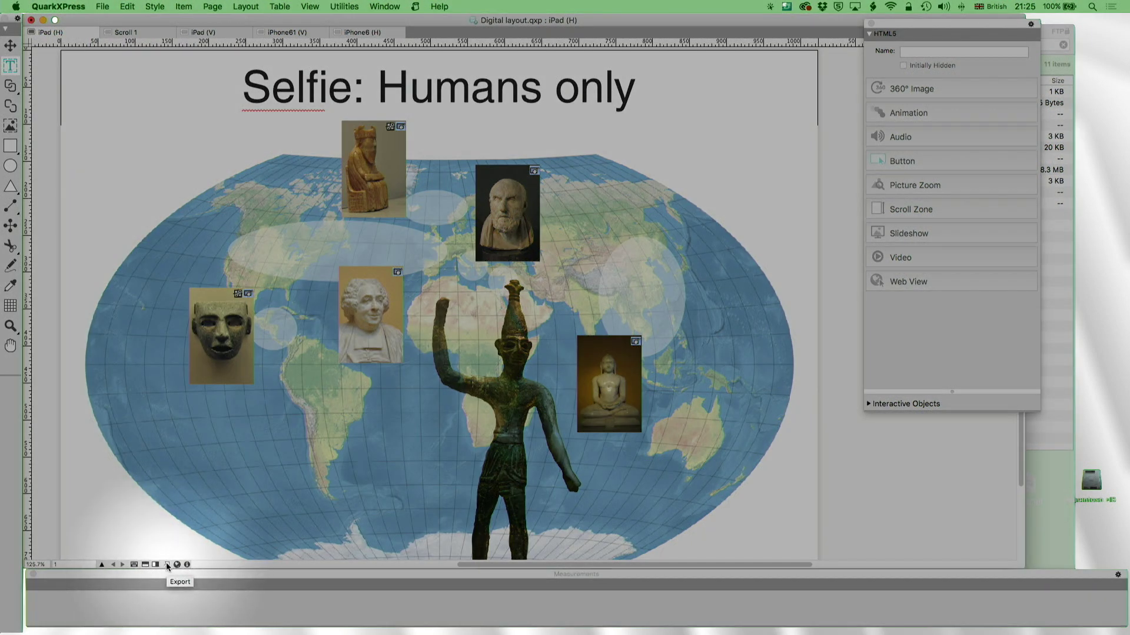
left_click(166, 564)
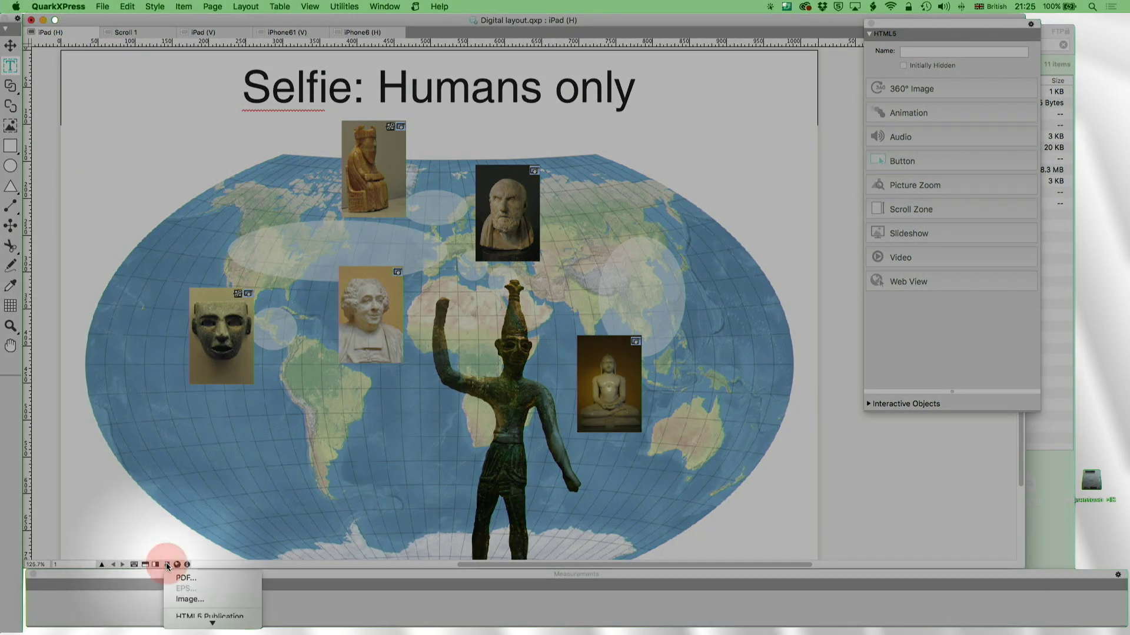
left_click(176, 609)
left_click(164, 563)
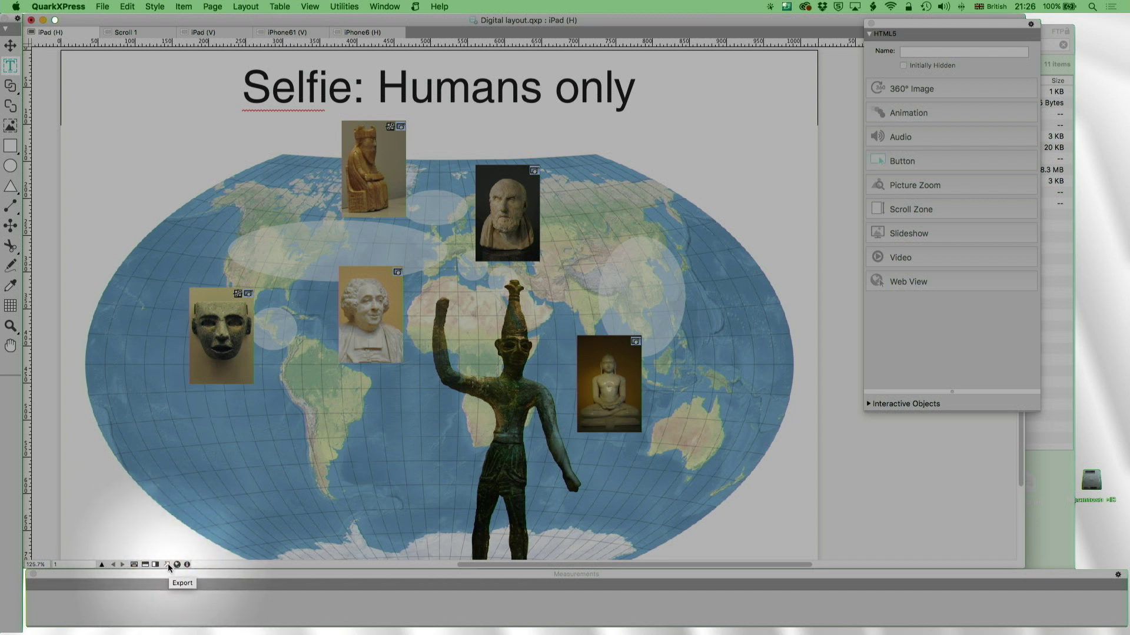
left_click(168, 566)
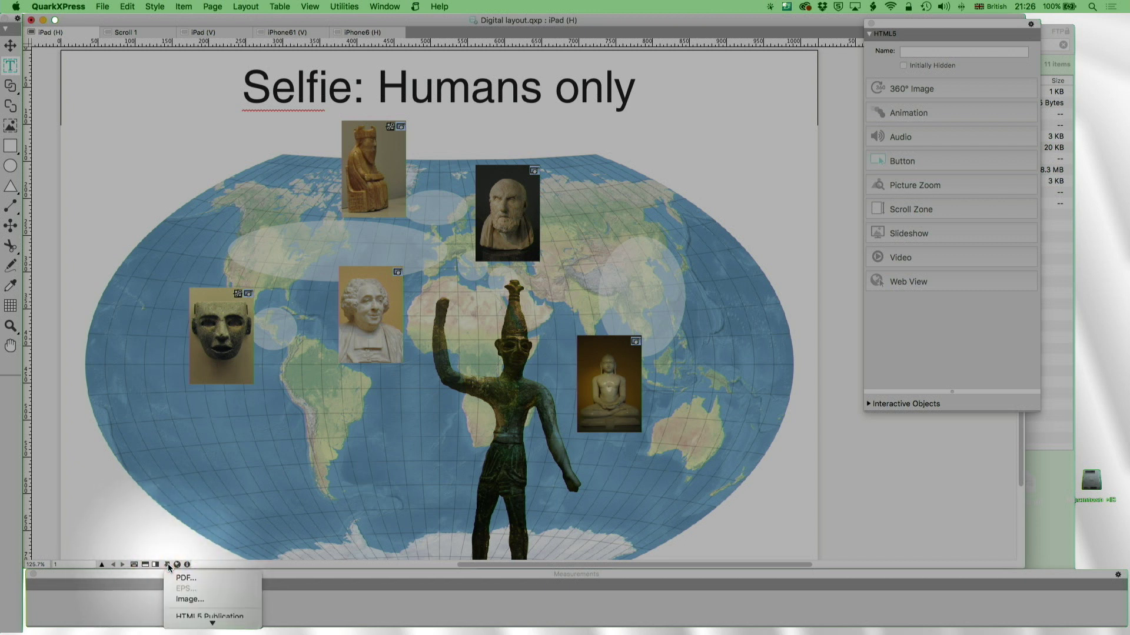
left_click(186, 617)
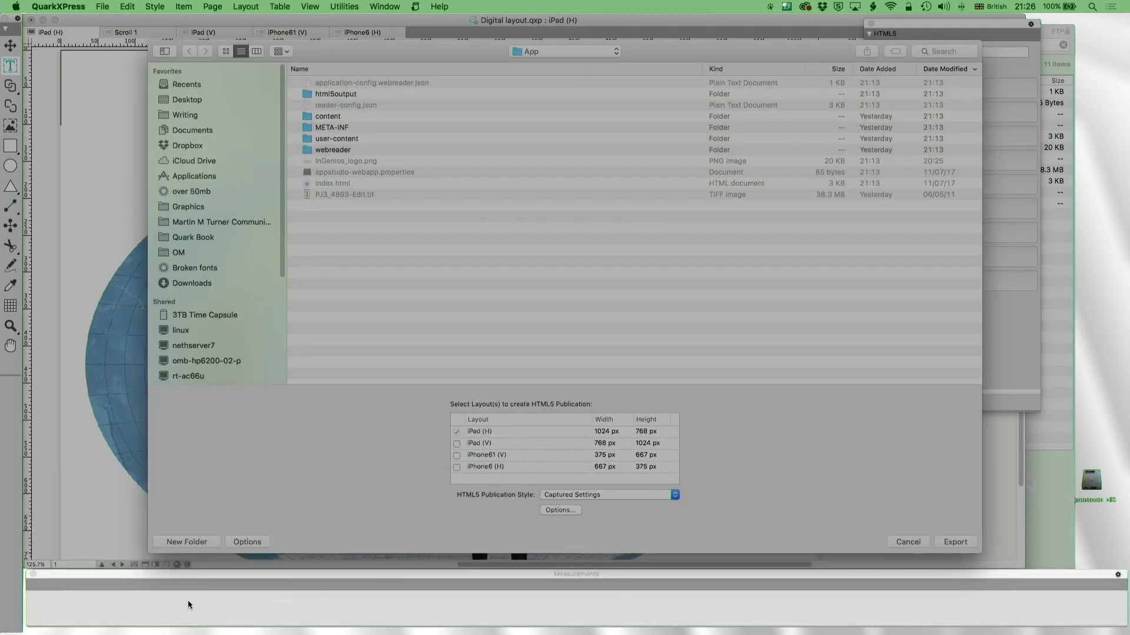
Keep the App folder as destination and tick the iPad (V), iPhone61 (V) and iPhone6 (H) layouts.
left_click(532, 52)
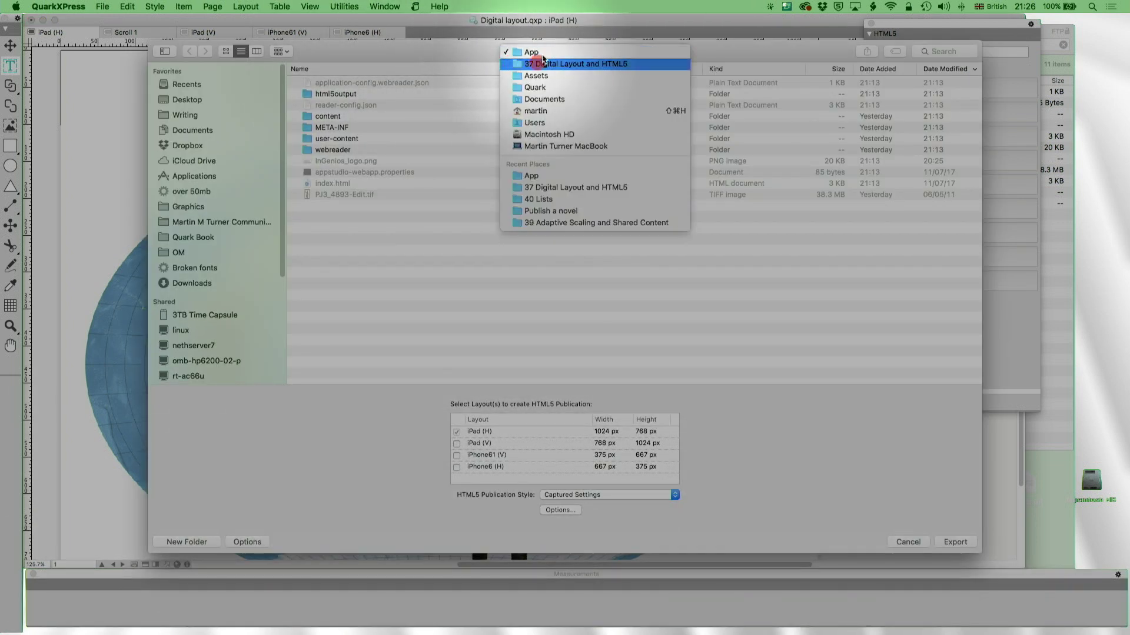
left_click(540, 53)
left_click(457, 443)
left_click(457, 456)
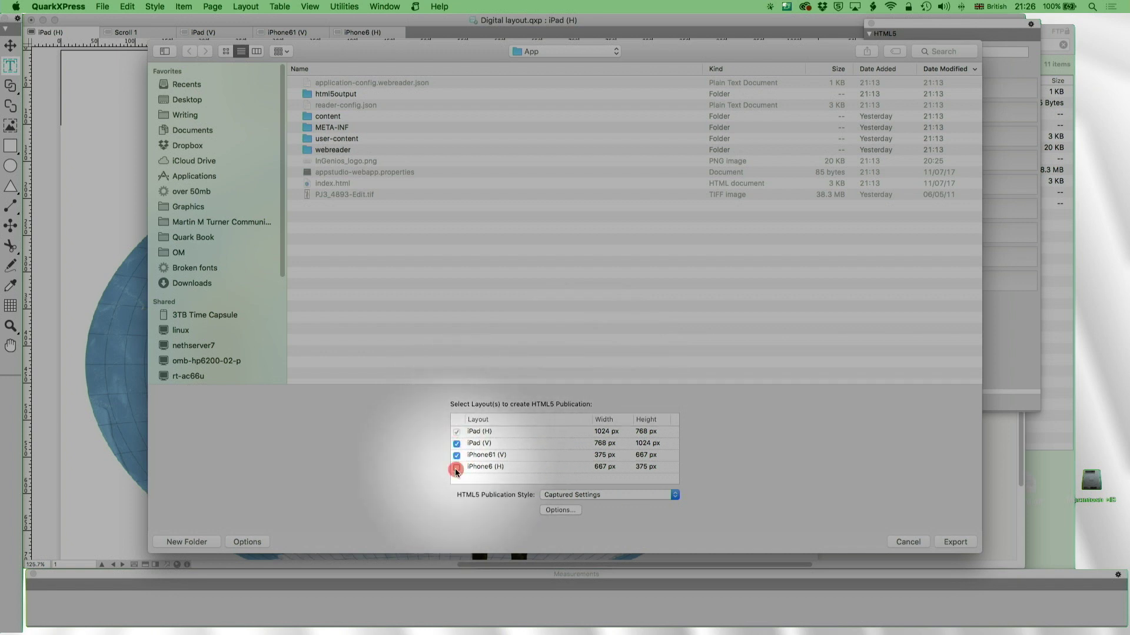
left_click(457, 468)
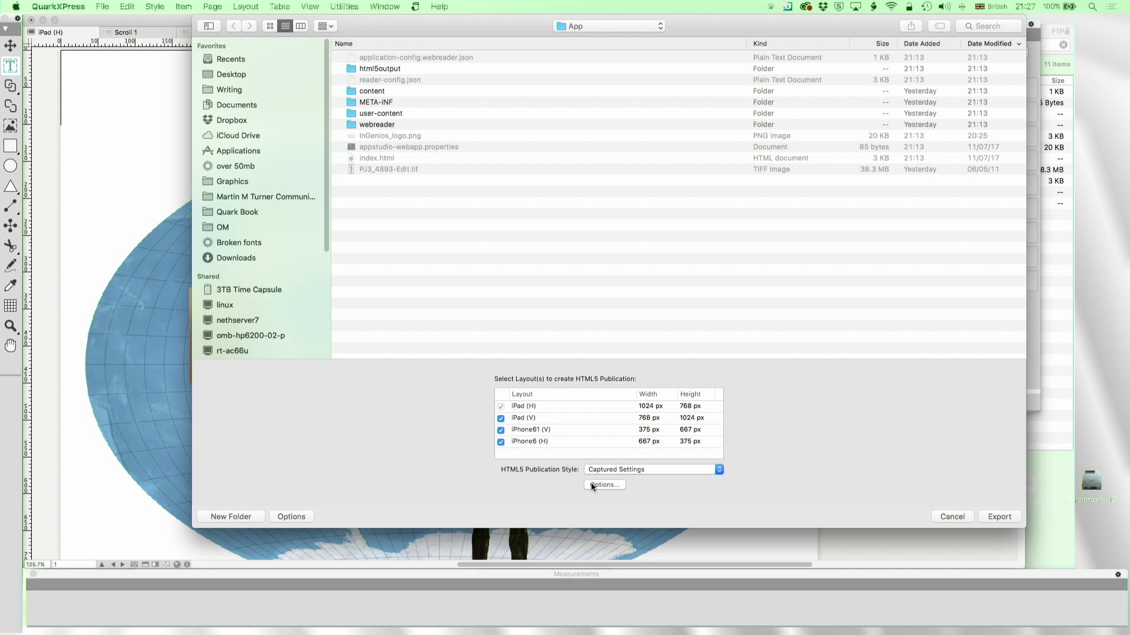
In HTML5 Export Options, set the table of contents to Use Section.
left_click(592, 484)
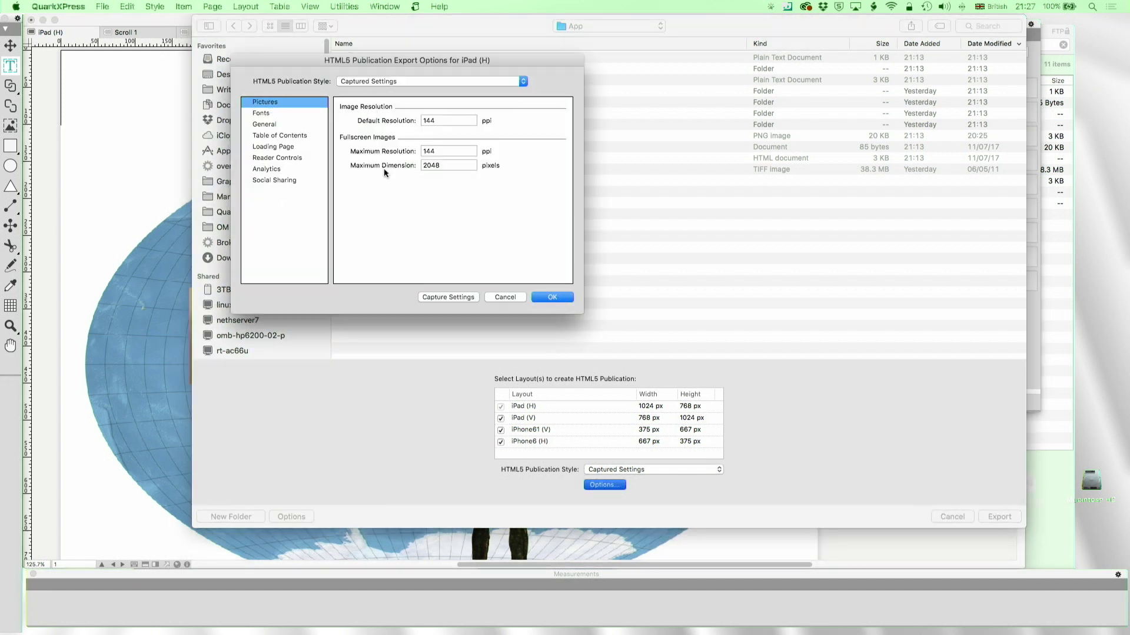
left_click(276, 113)
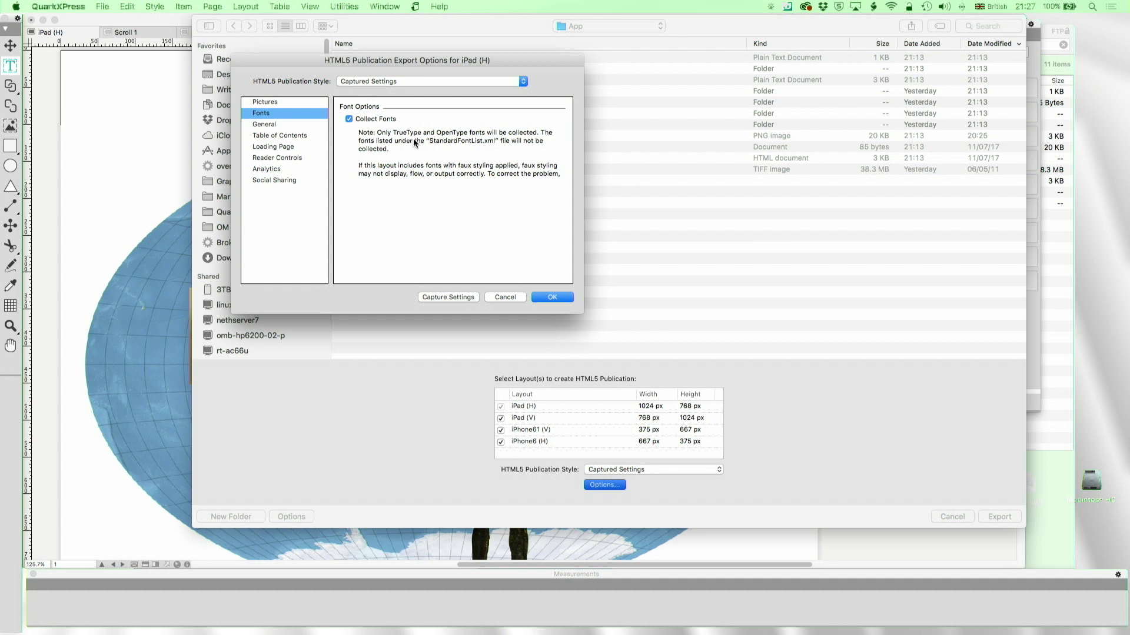
left_click(260, 126)
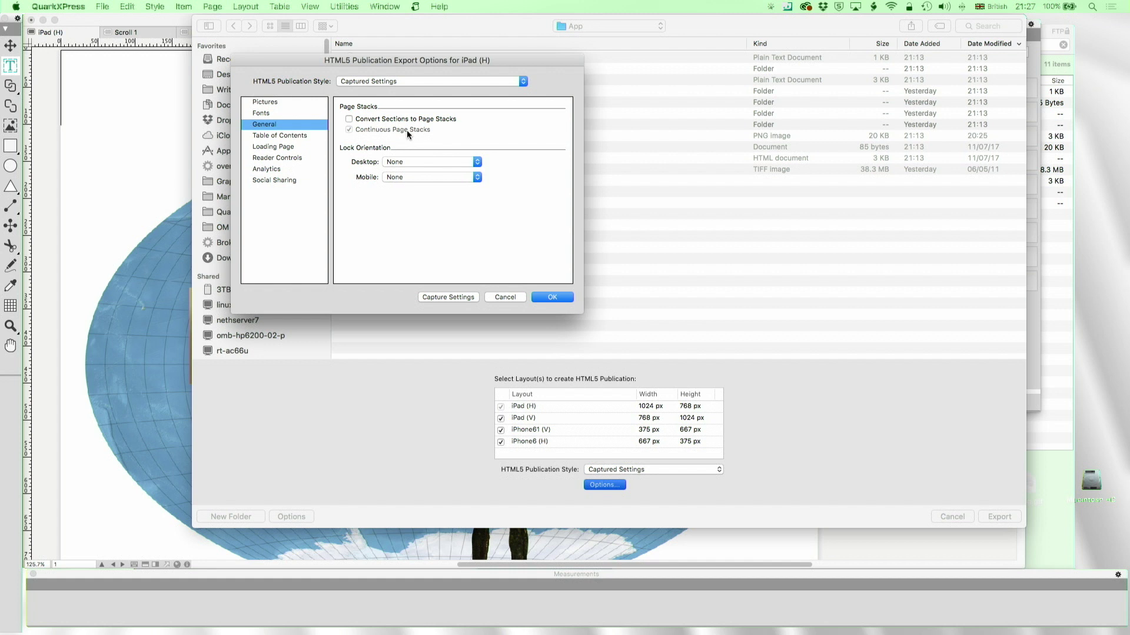
left_click(300, 135)
left_click(352, 133)
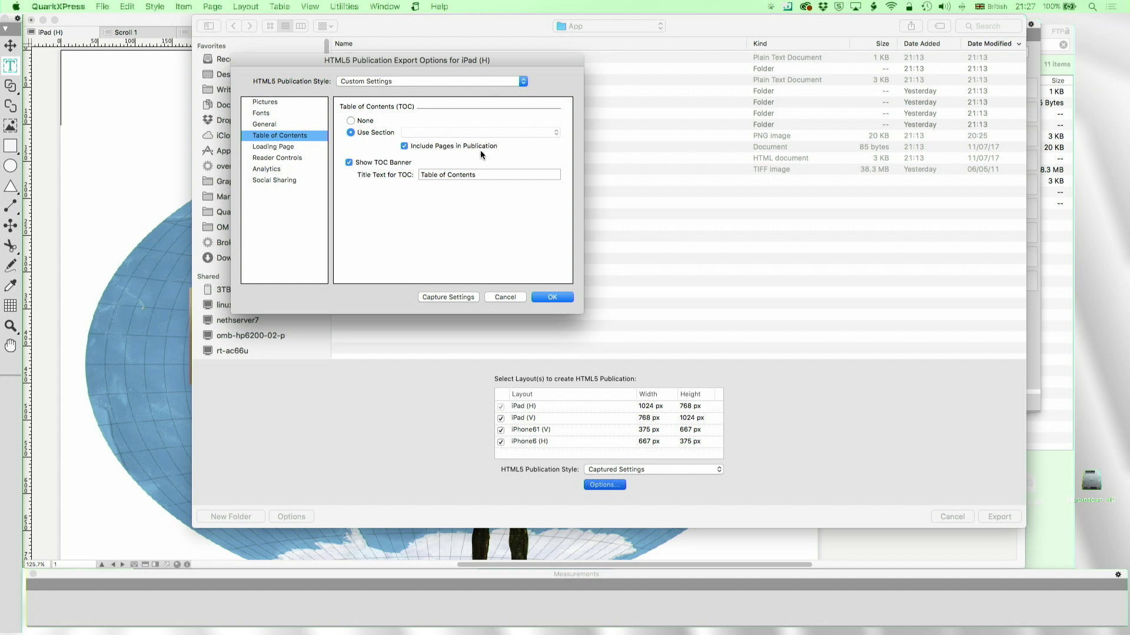
Review loading page, reader controls and analytics options, then enable Facebook sharing.
left_click(263, 147)
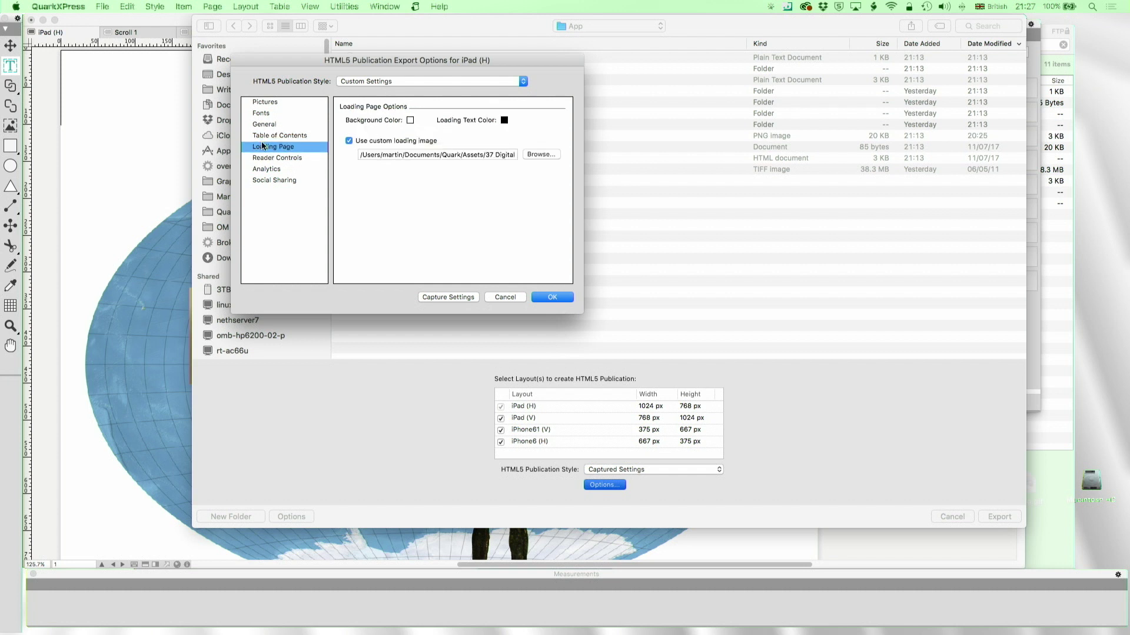
left_click(532, 157)
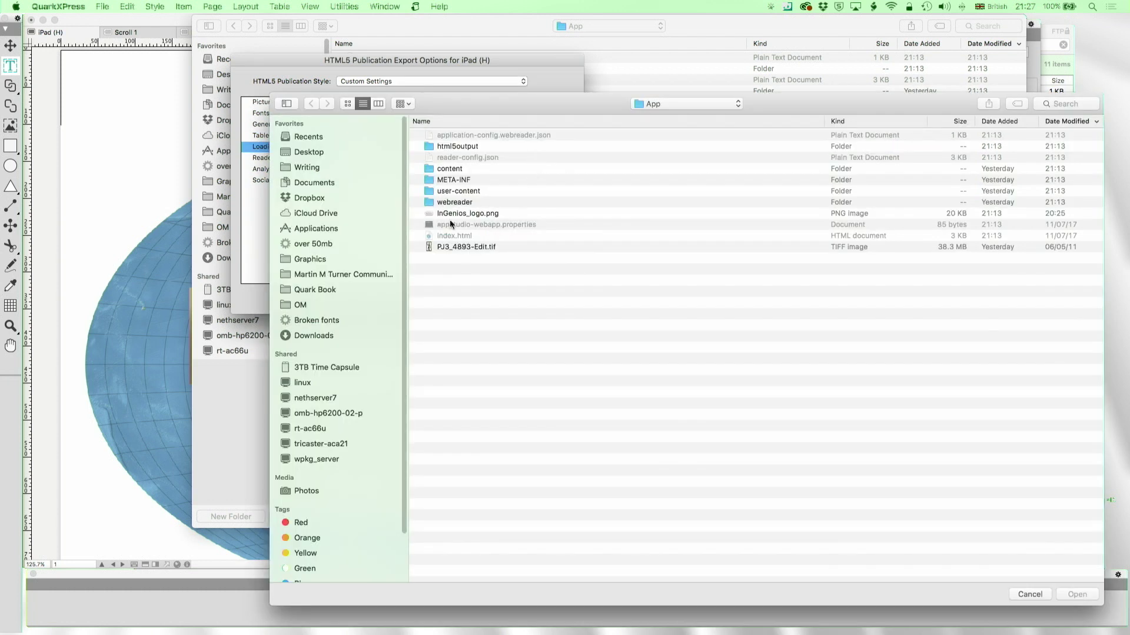
left_click(1030, 595)
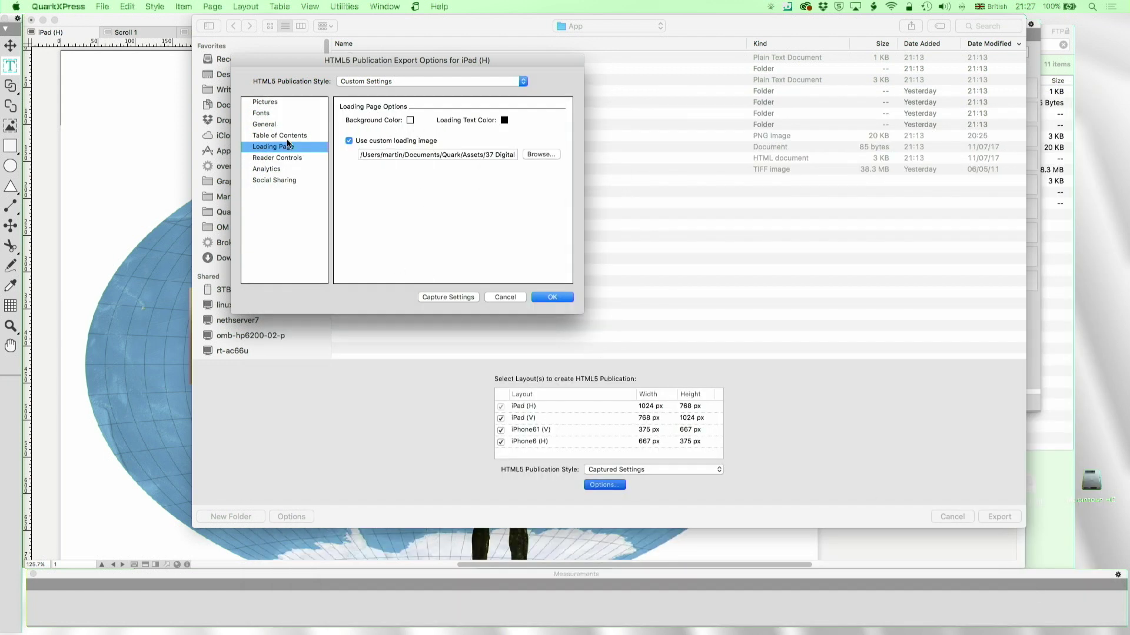
left_click(259, 158)
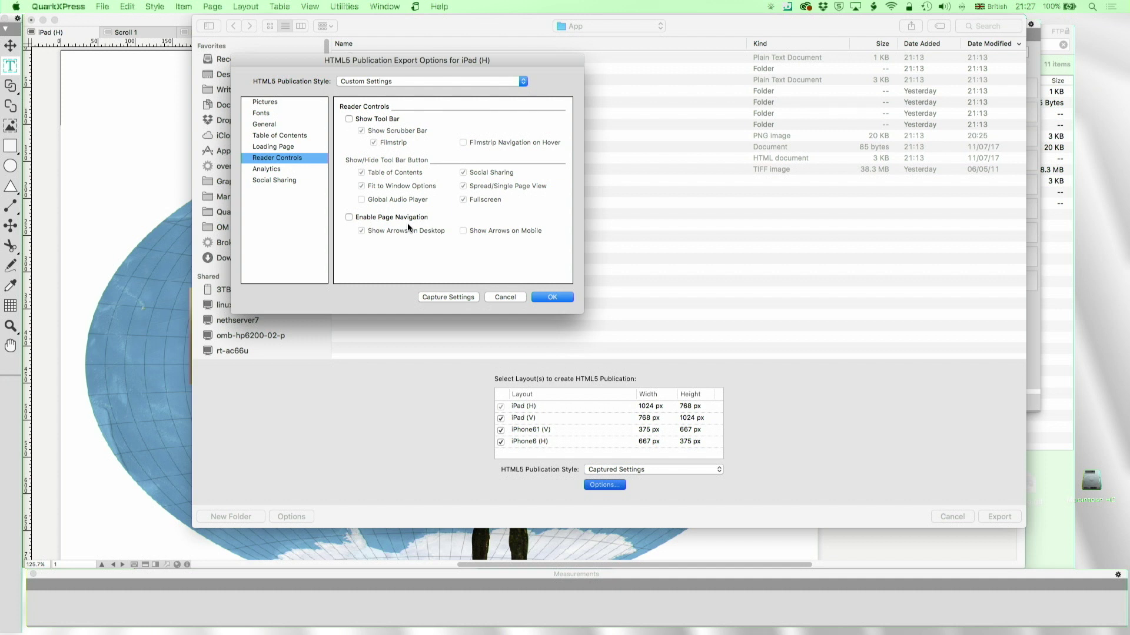
left_click(292, 171)
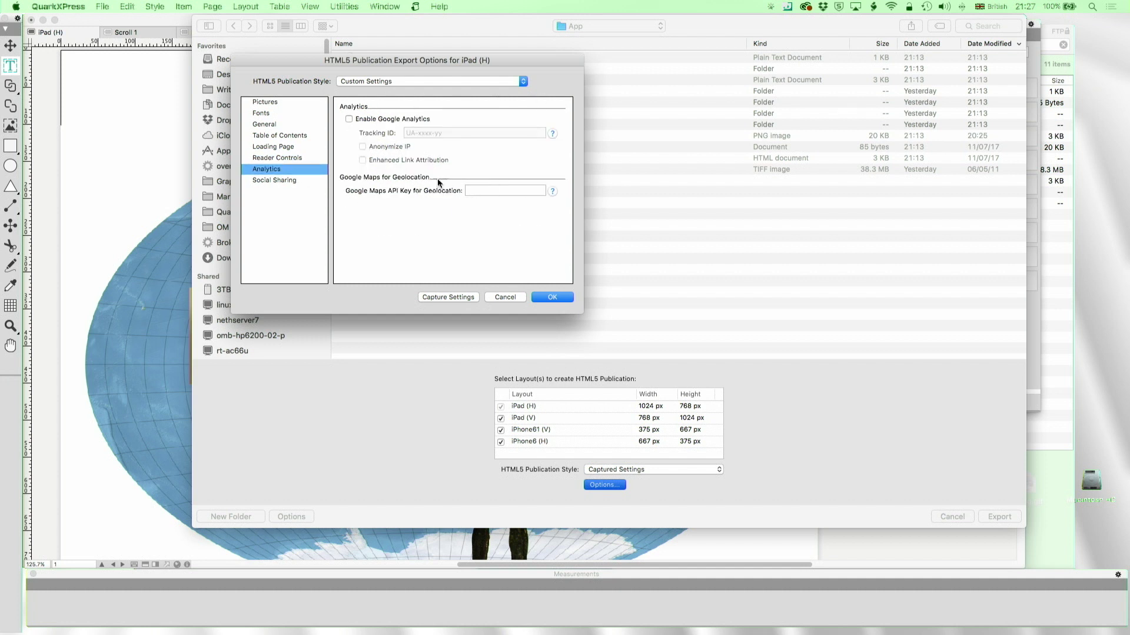
left_click(270, 183)
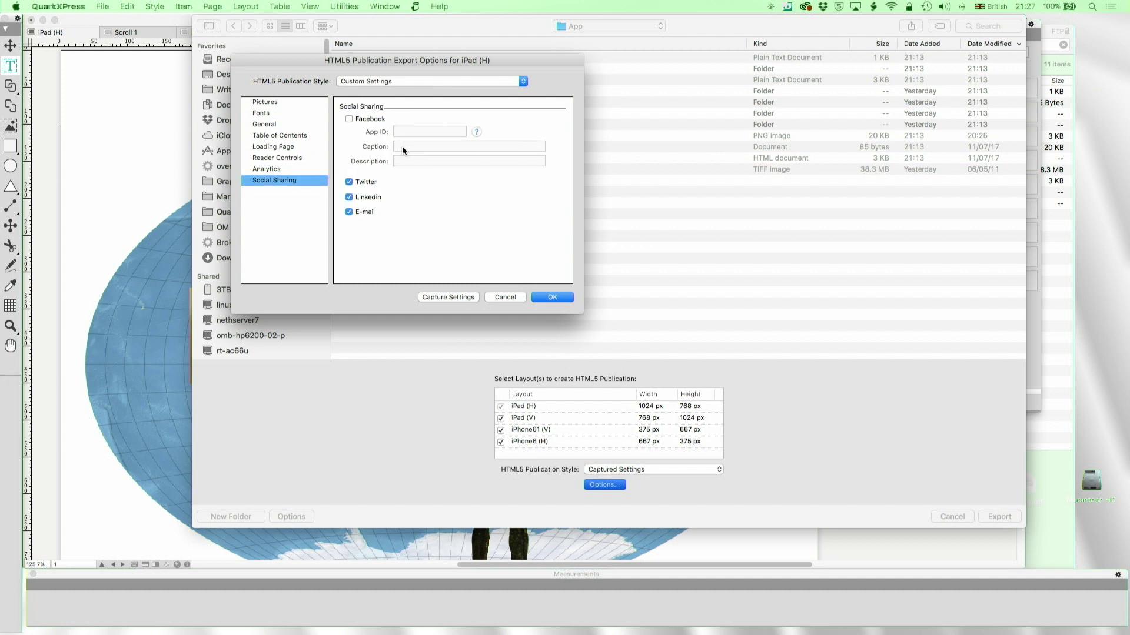
left_click(350, 120)
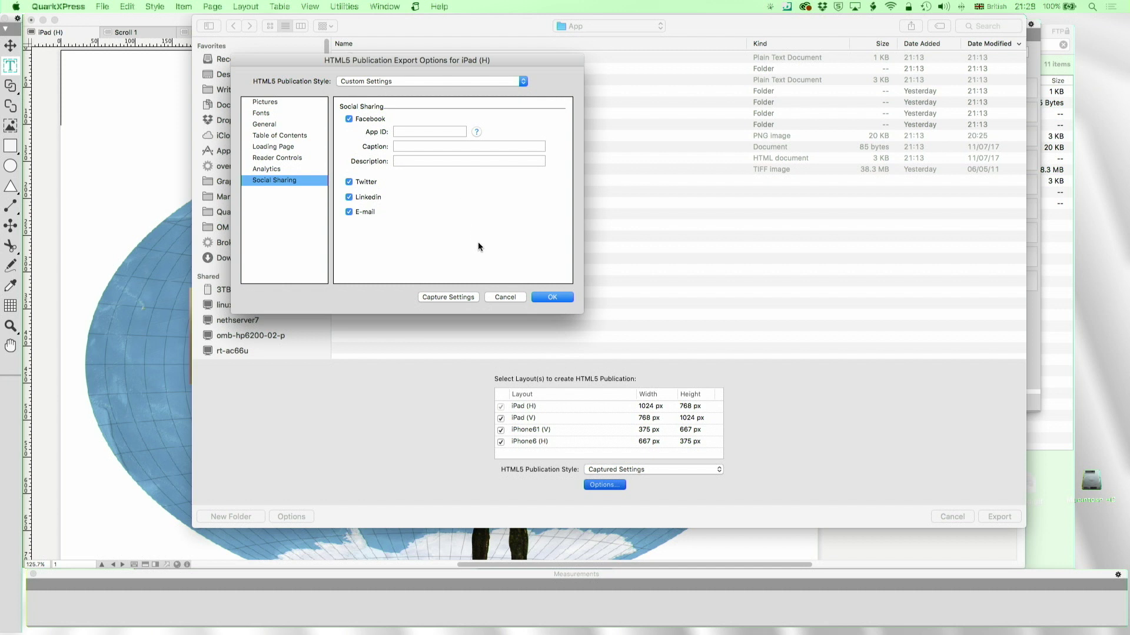
Export the publication to the App folder, overwriting existing files and collecting fonts.
left_click(536, 295)
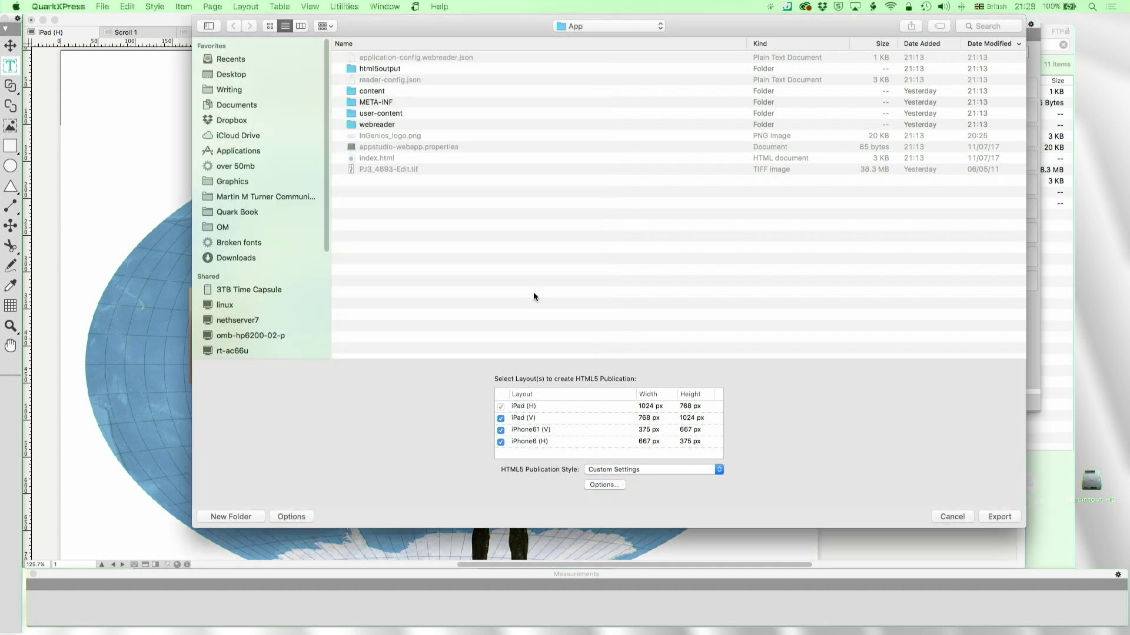
left_click(1009, 516)
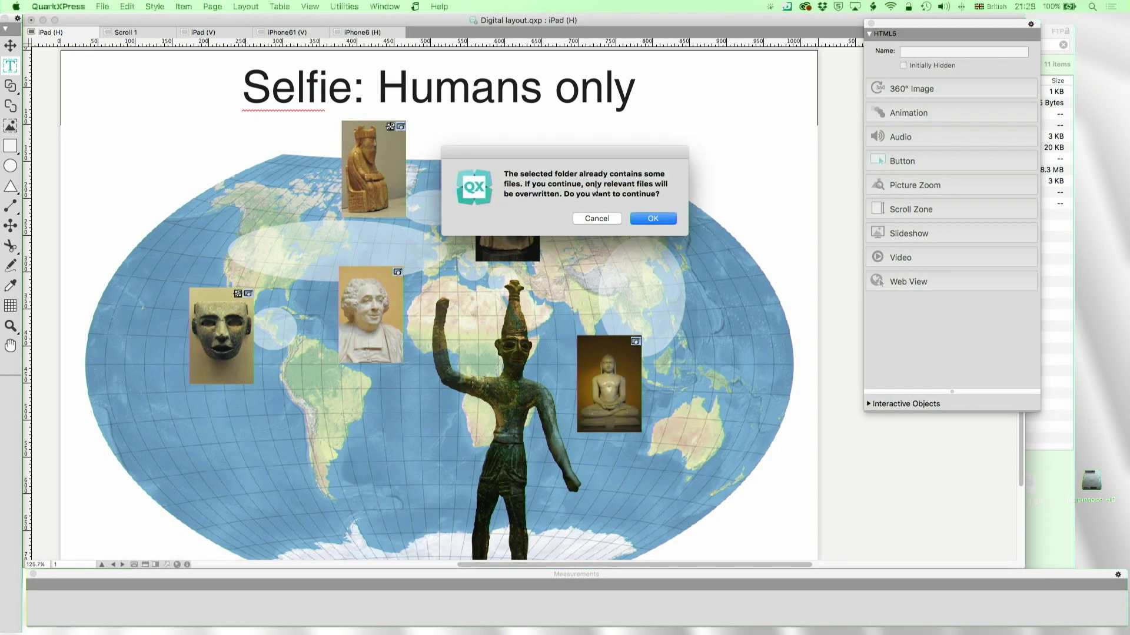
left_click(657, 219)
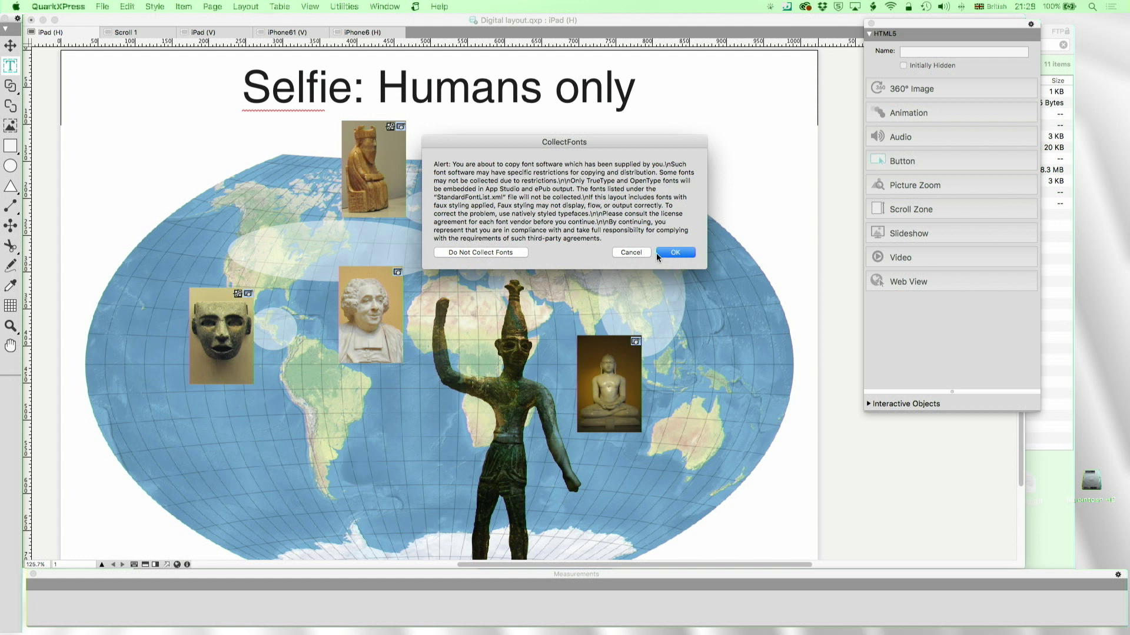
left_click(675, 252)
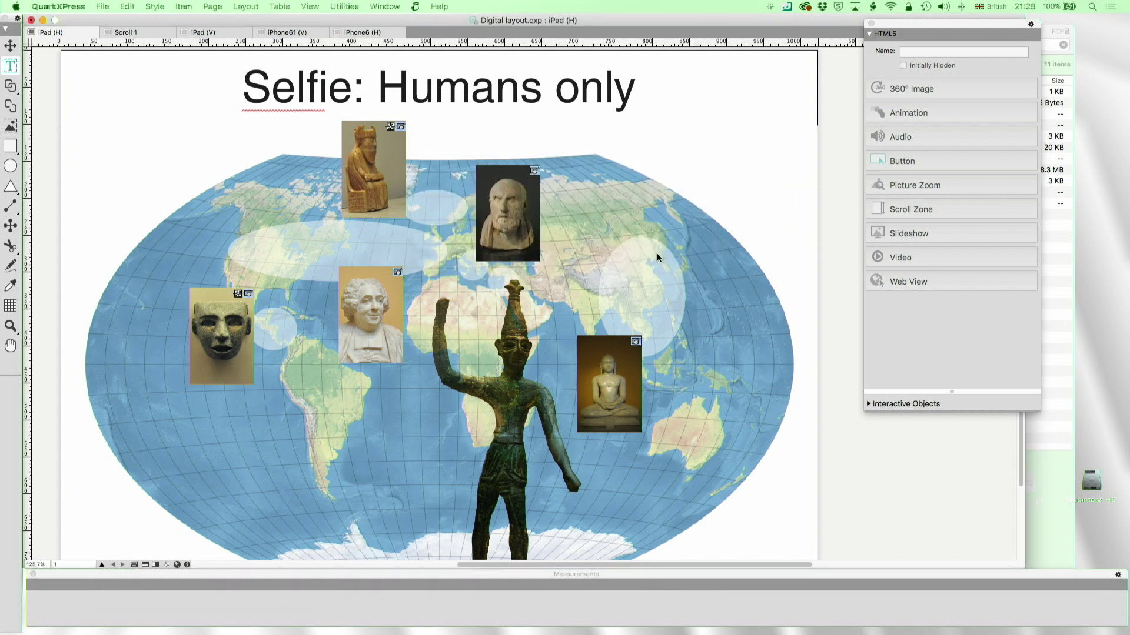
Switch to Yummy FTP Pro to compare the local App folder with the server's app folder.
key("super+Tab")
key("super+Tab")
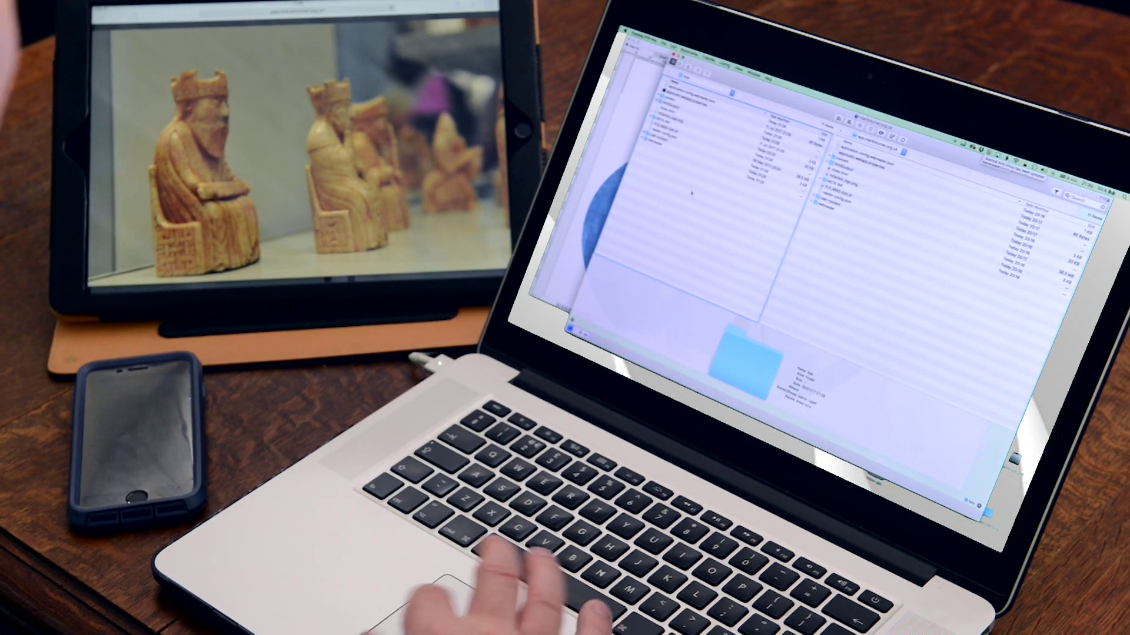
Bring QuarkXPress back to the front on the 'Selfie: Humans only' iPad (H) page.
key("super+Tab")
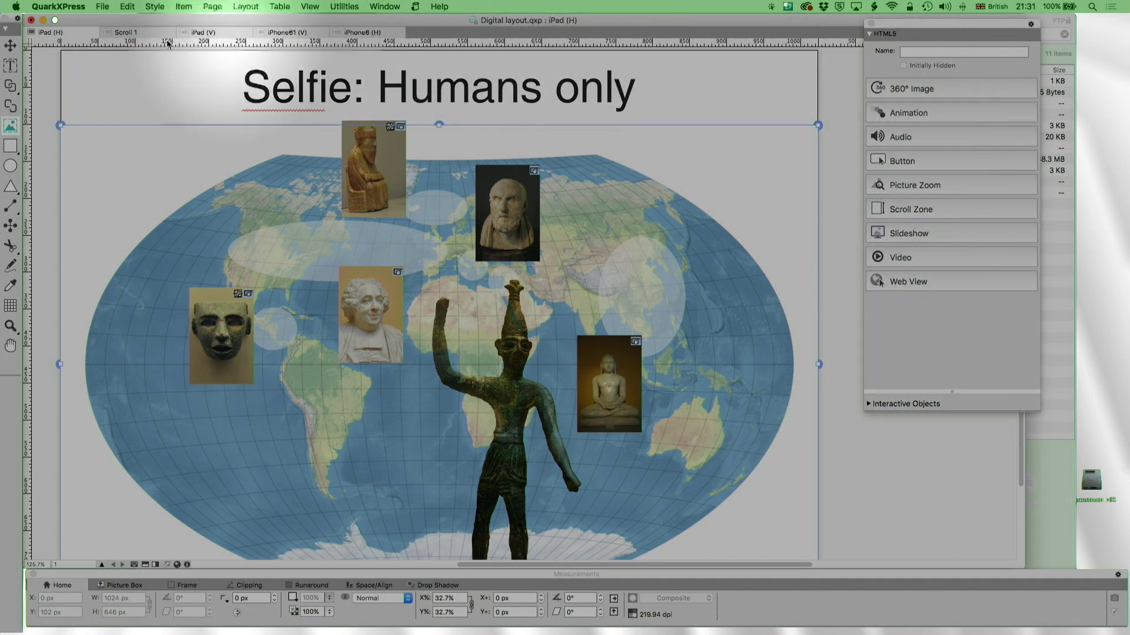
right_click(61, 35)
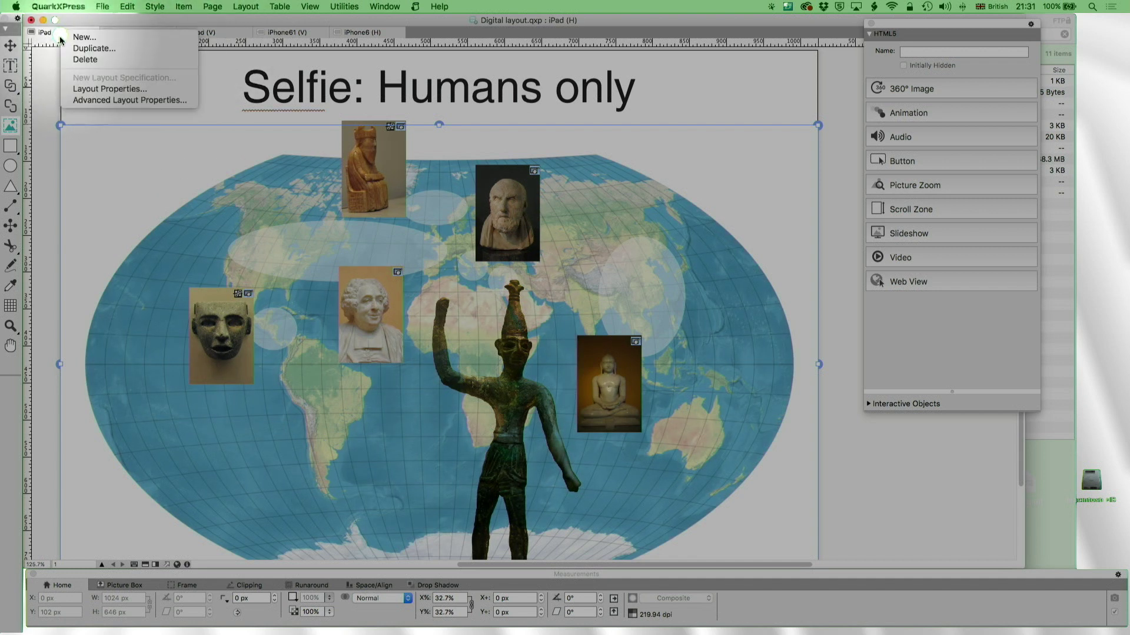
left_click(72, 48)
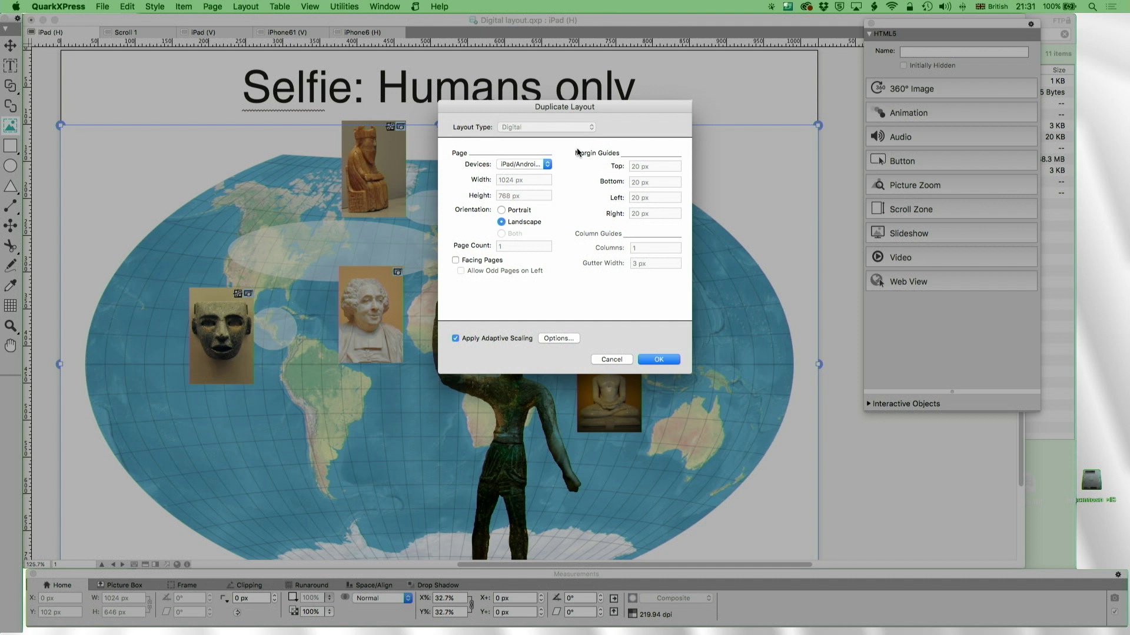
left_click(528, 164)
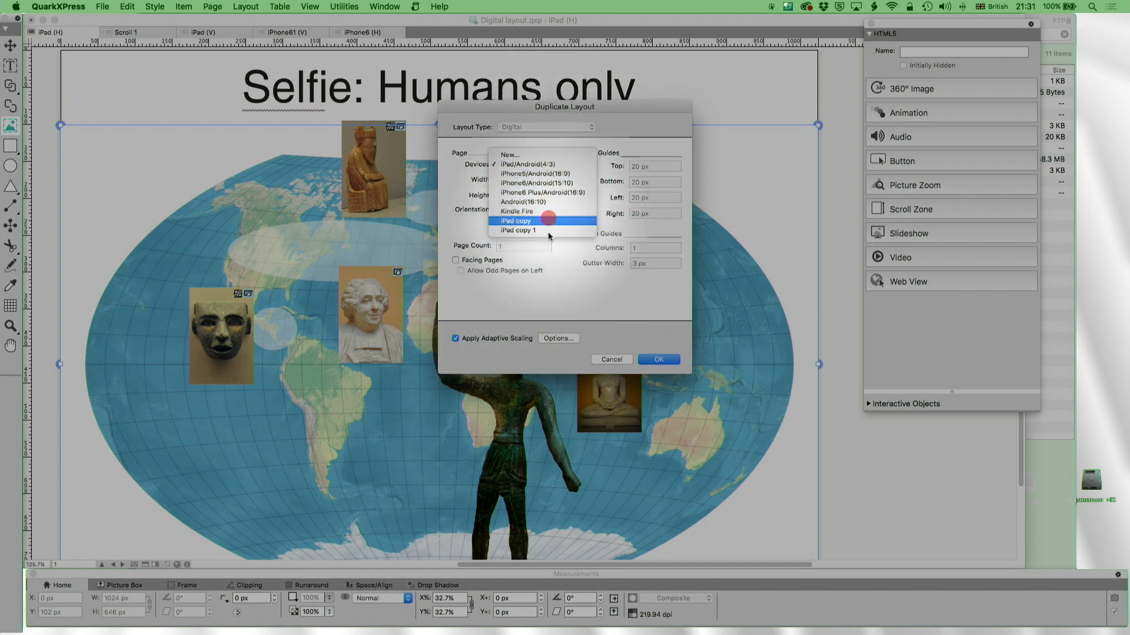
left_click(570, 270)
left_click(553, 340)
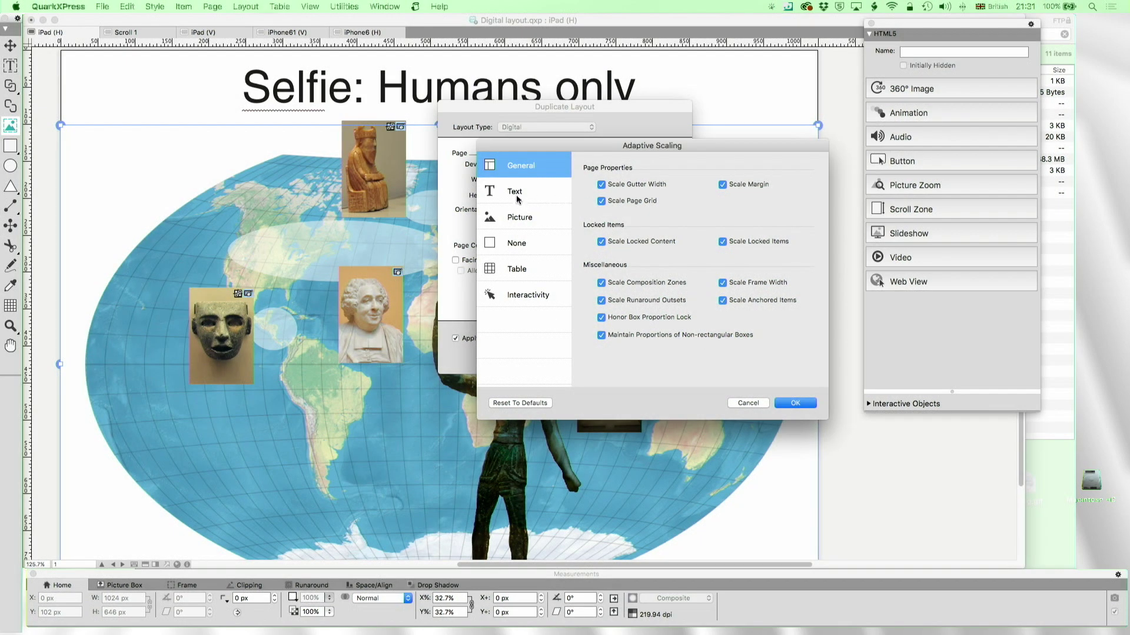
left_click(517, 198)
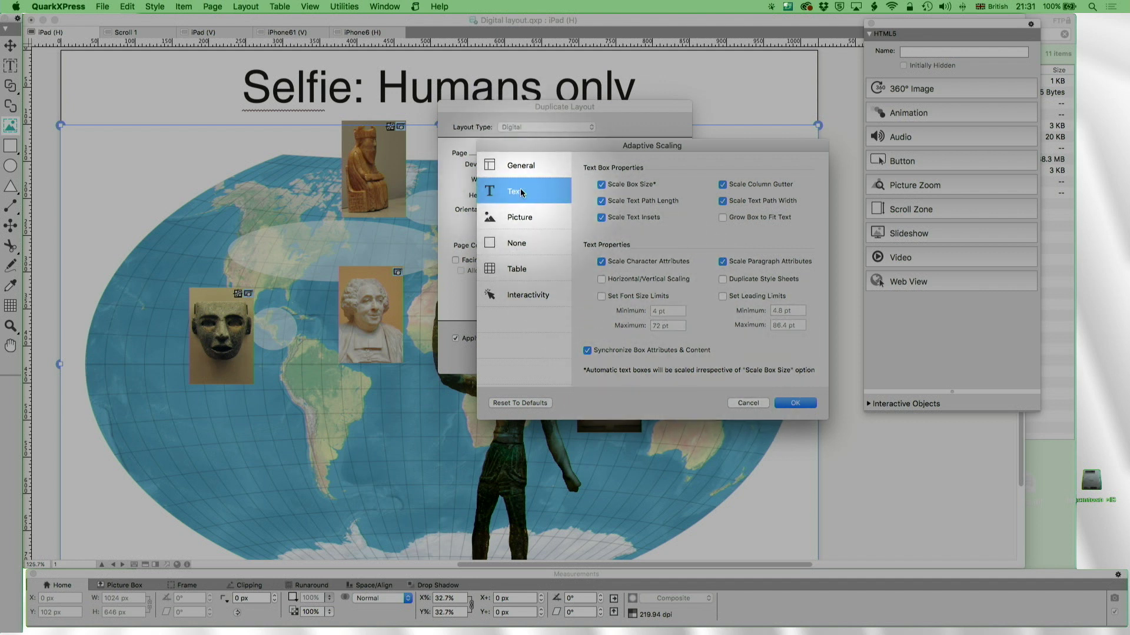
left_click(513, 217)
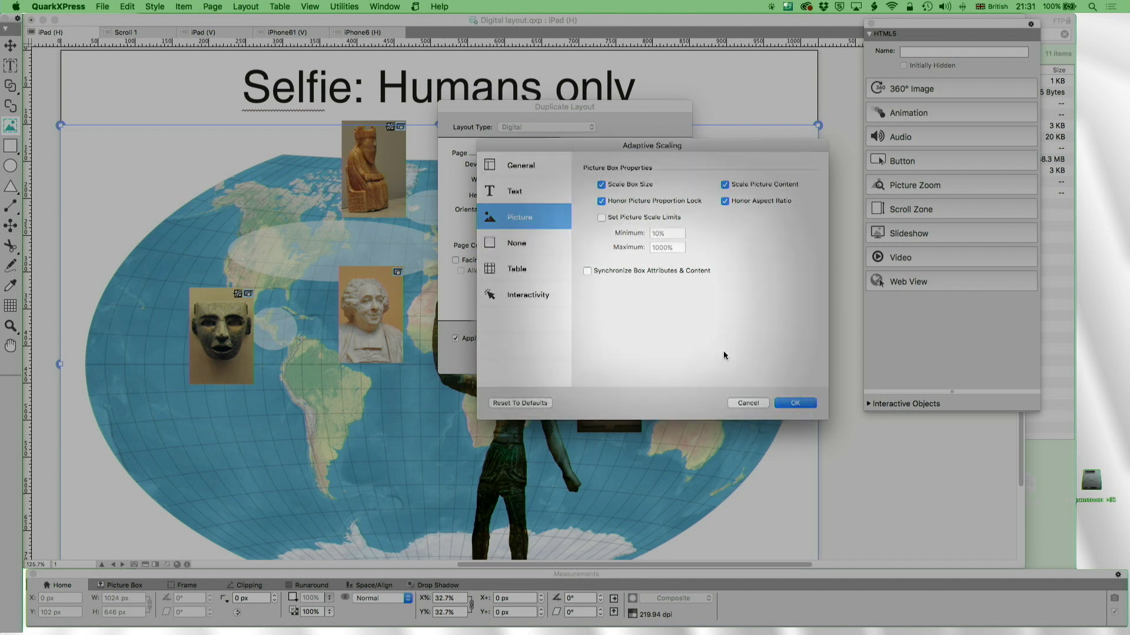
left_click(749, 402)
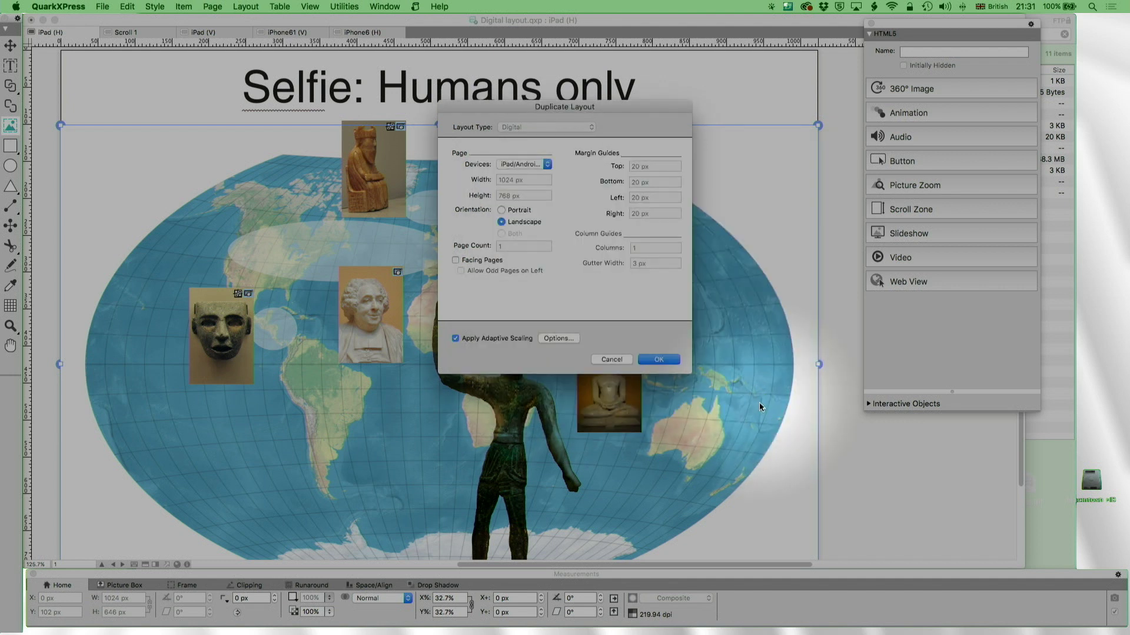
left_click(625, 362)
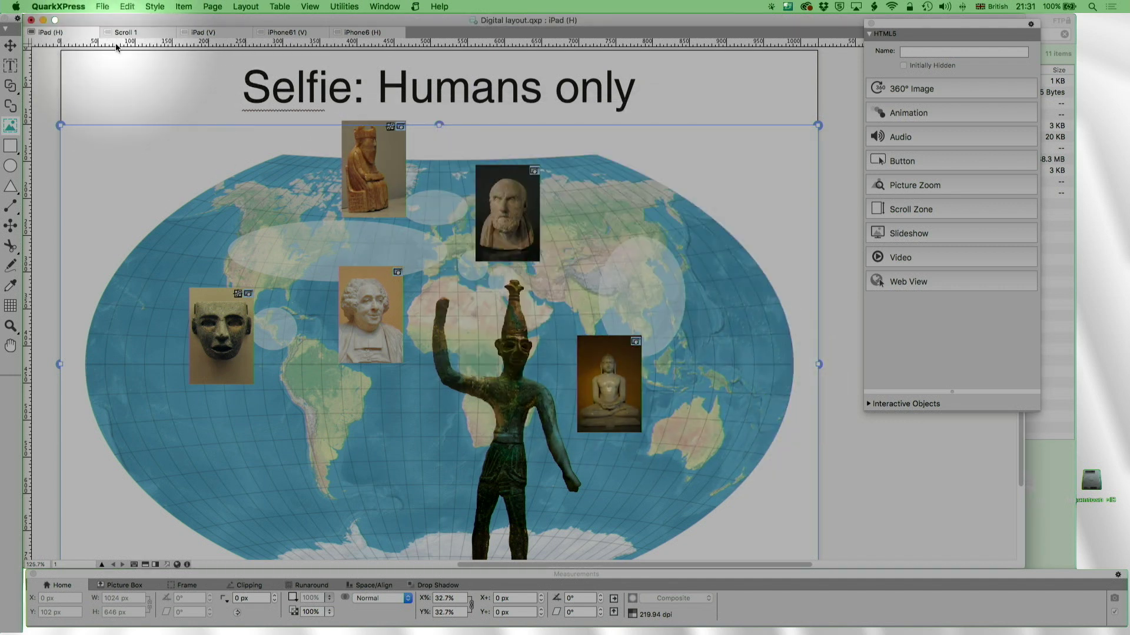
Start an HTML5 Publication export with all four layouts ticked, including iPad (V).
left_click(102, 6)
mouse_move(177, 187)
left_click(252, 228)
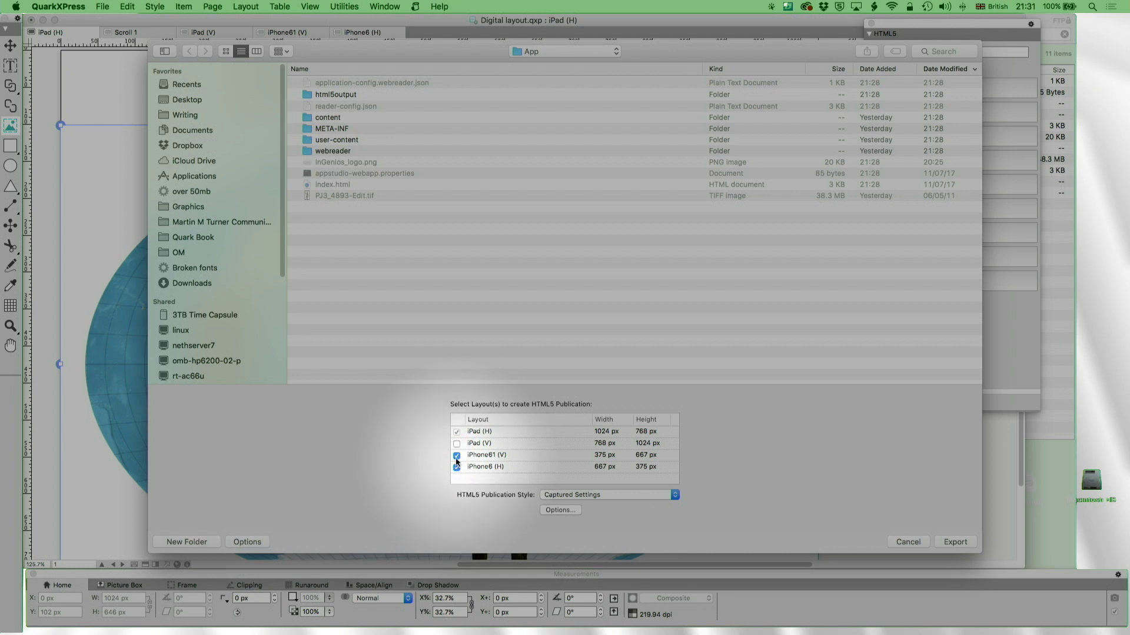
left_click(456, 467)
left_click(457, 455)
left_click(456, 443)
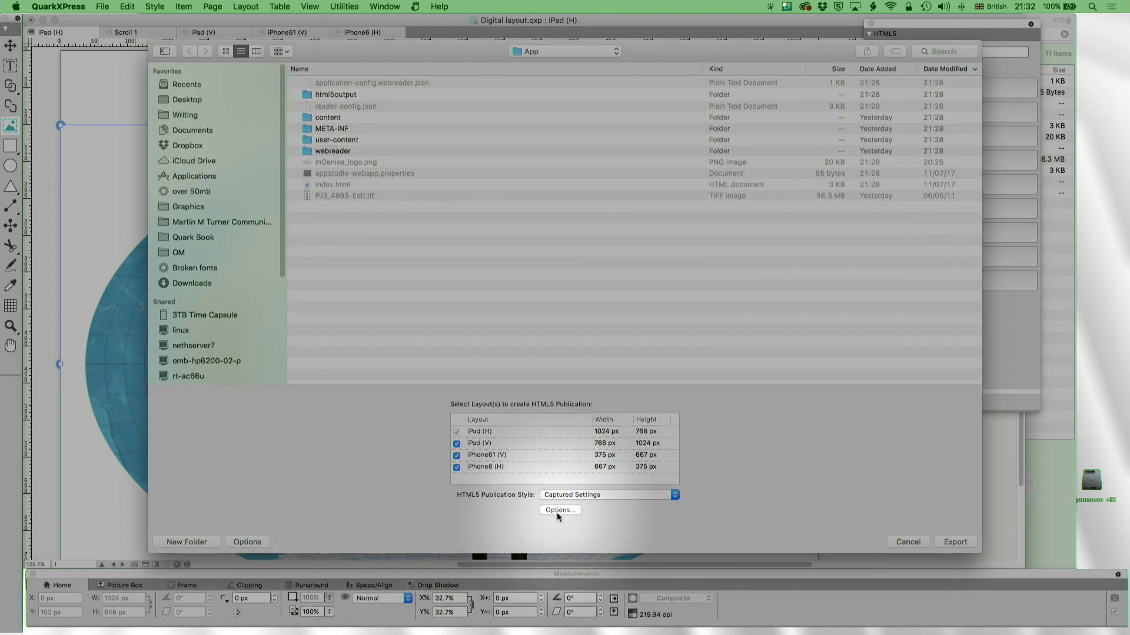
View the Loading Page export options and close them without changes.
left_click(557, 511)
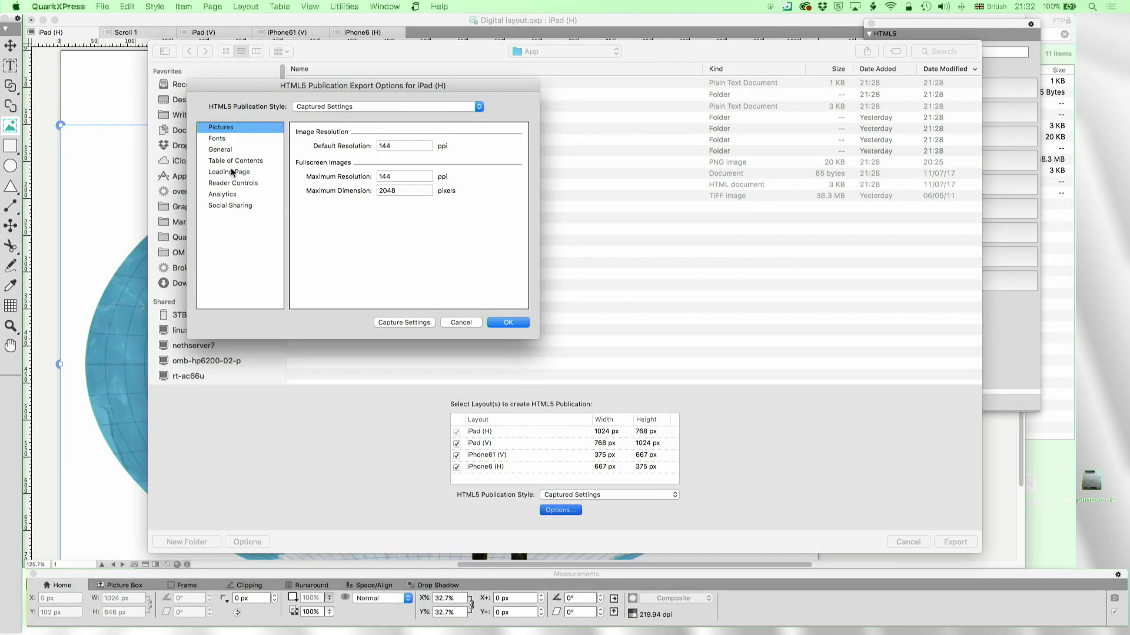
left_click(231, 173)
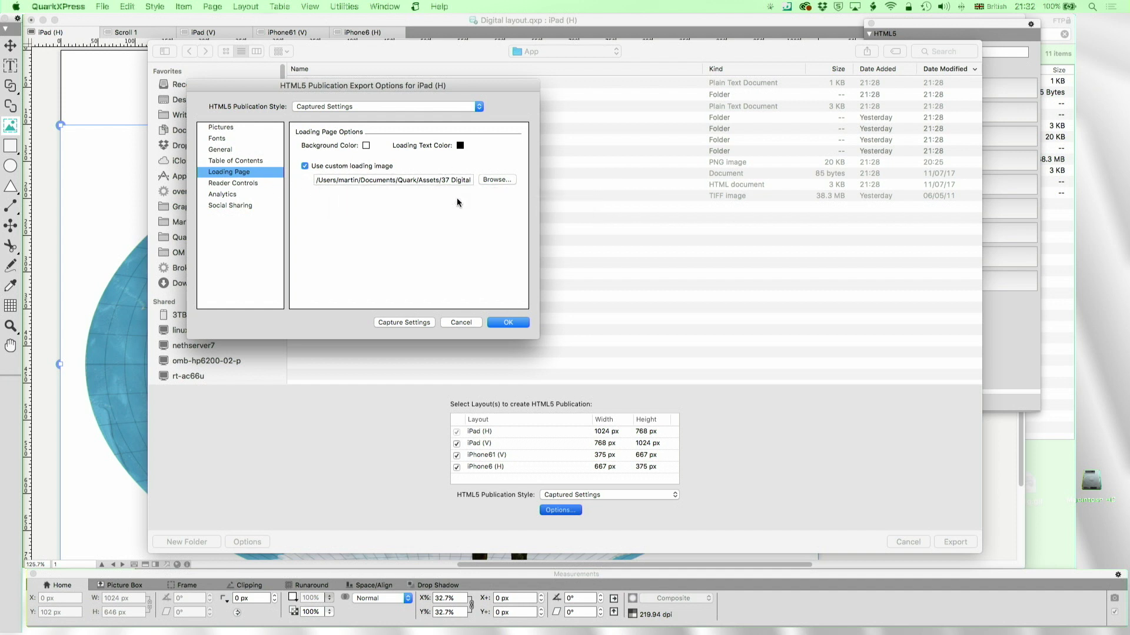
left_click(461, 322)
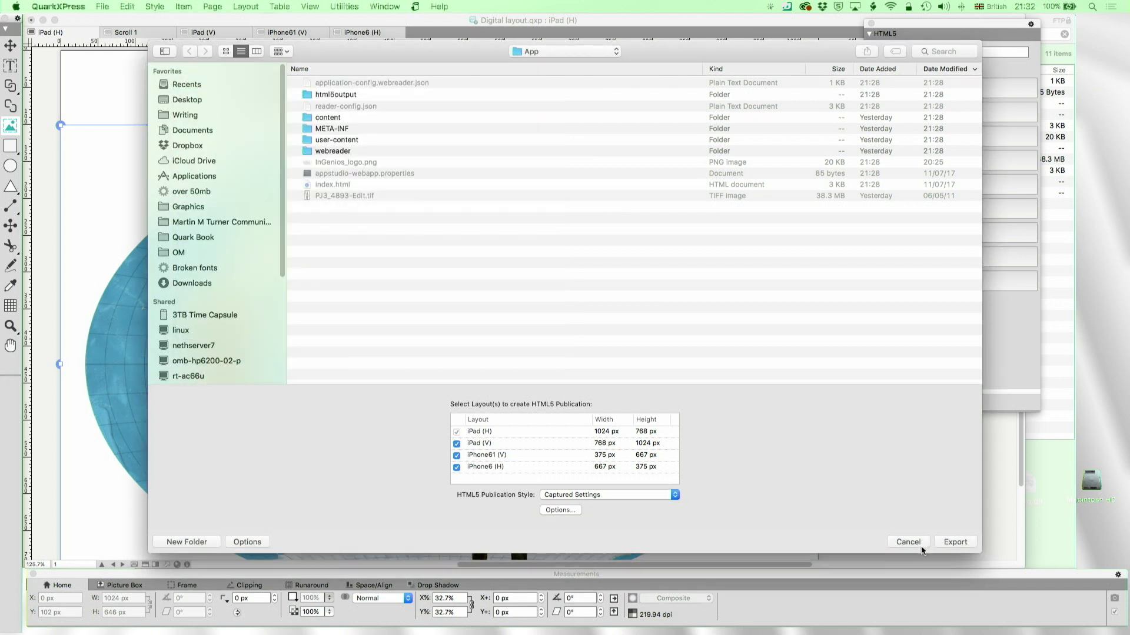